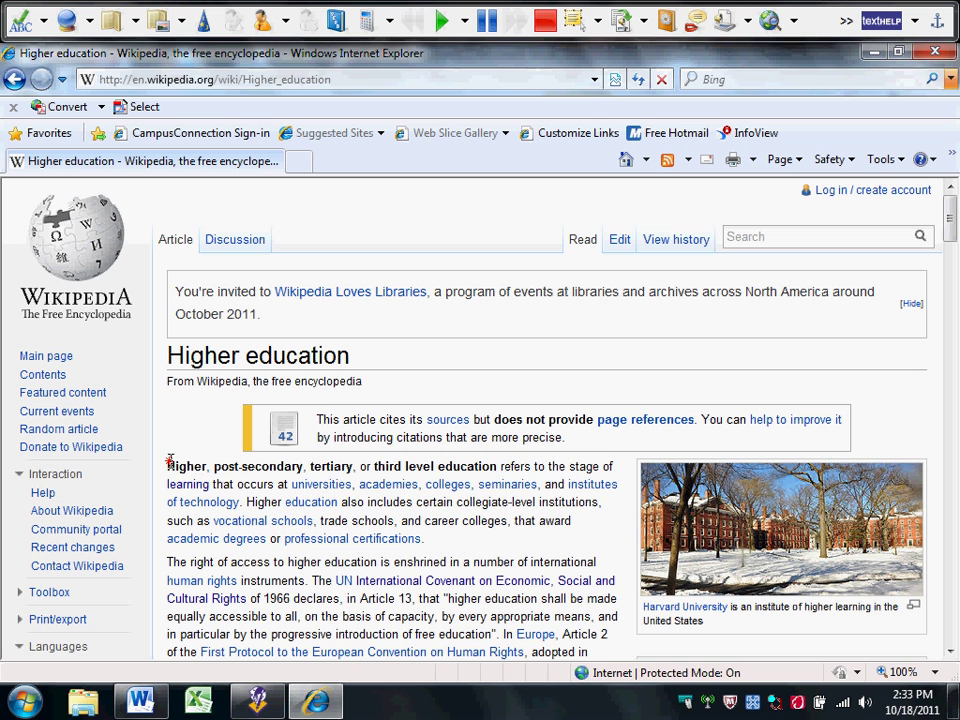
Have the opening paragraph of the Higher education article read aloud, and stop the speech
left_click_drag(169, 461, 440, 541)
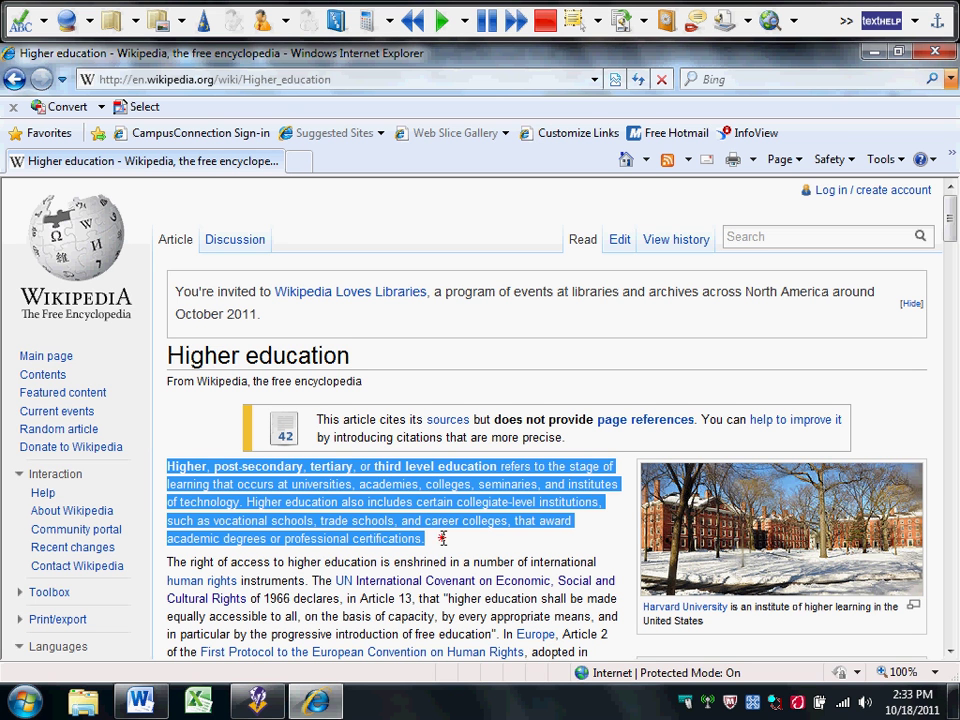
left_click(444, 22)
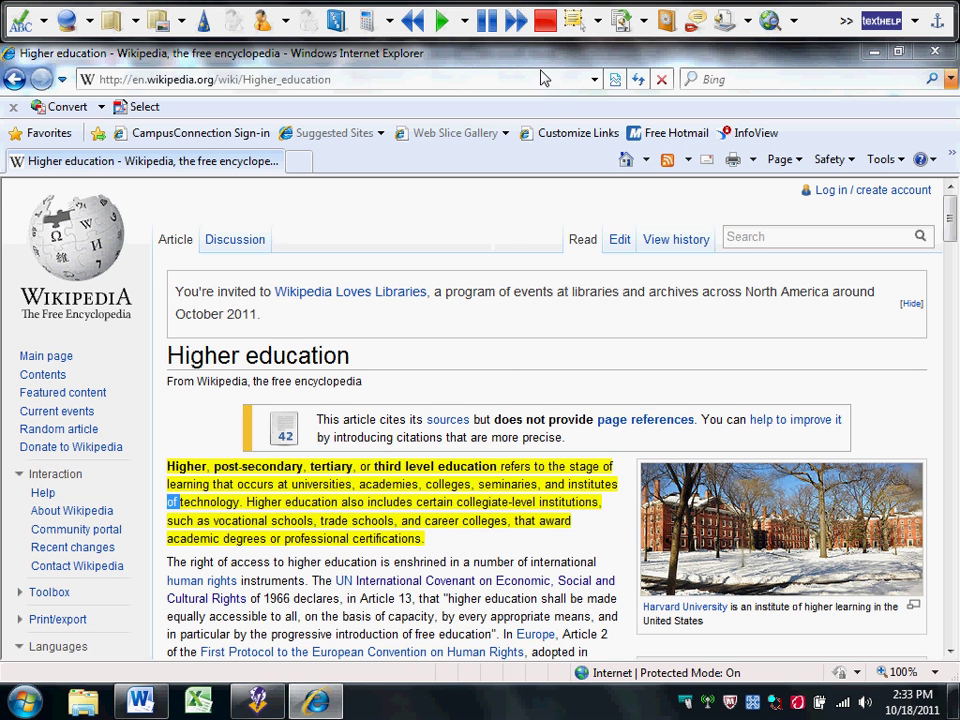
left_click(545, 22)
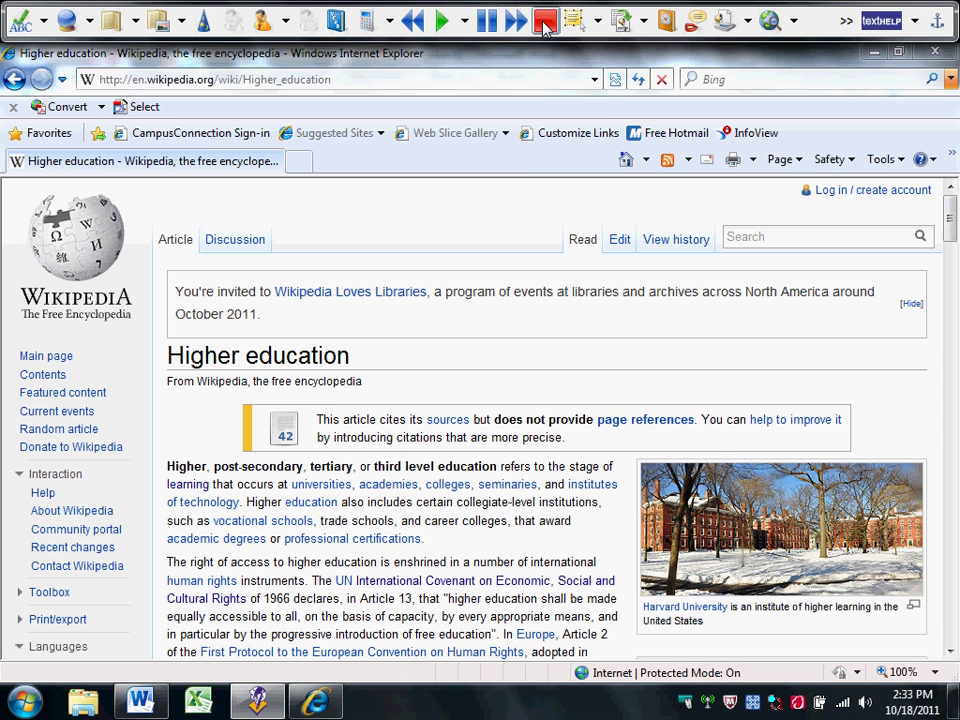
Set the speech highlighting method to Speak with highlighting in Text Reader, with font size 24
left_click(465, 21)
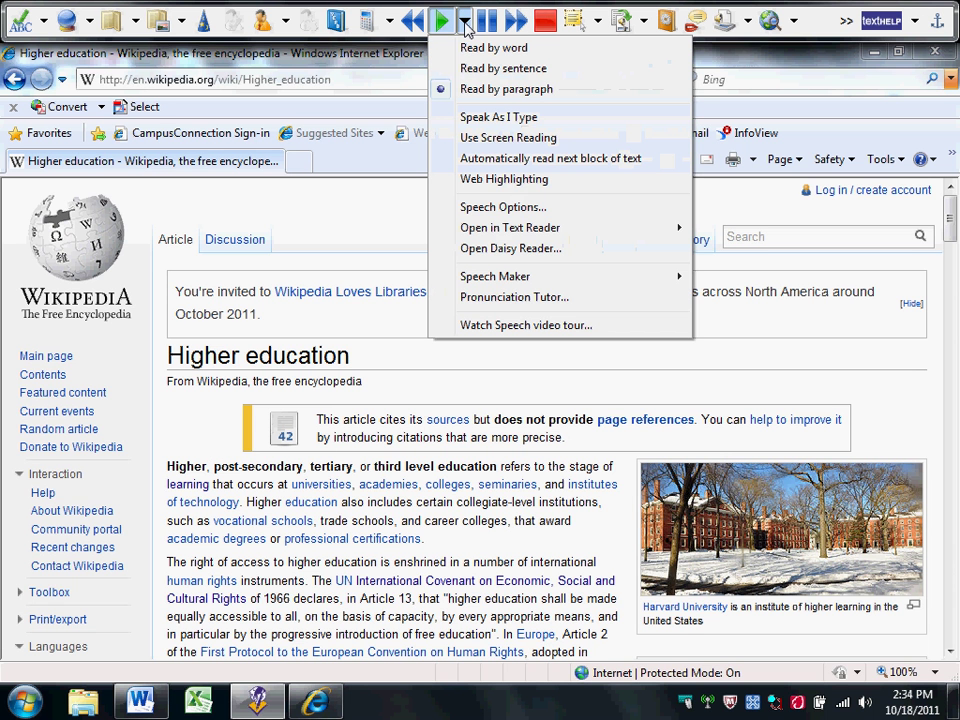
left_click(474, 207)
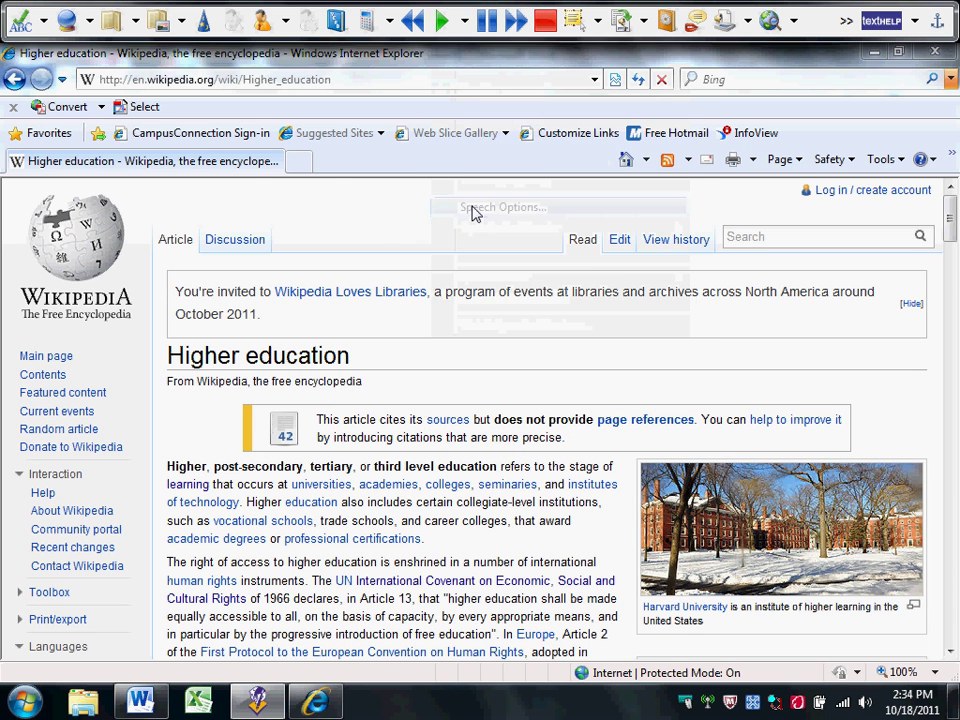
left_click(508, 190)
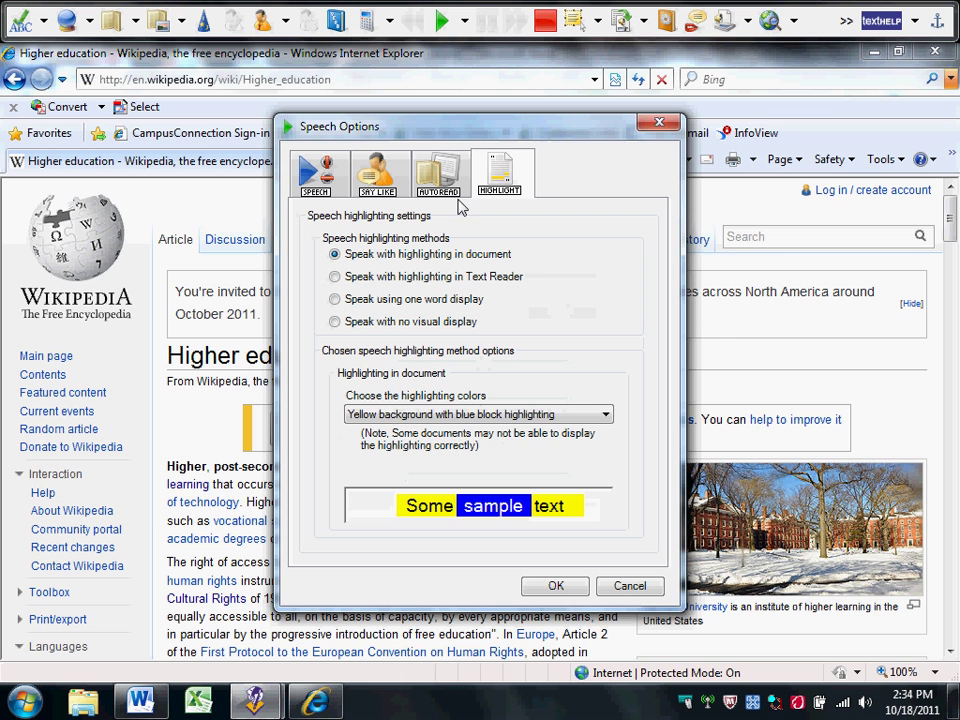
left_click(335, 277)
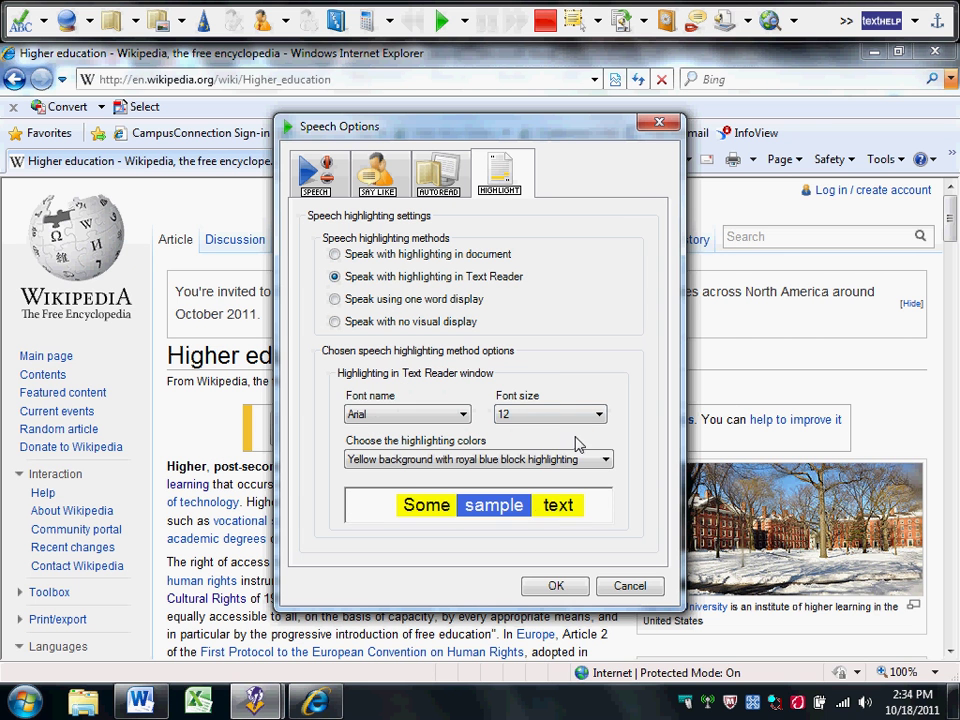
left_click(568, 413)
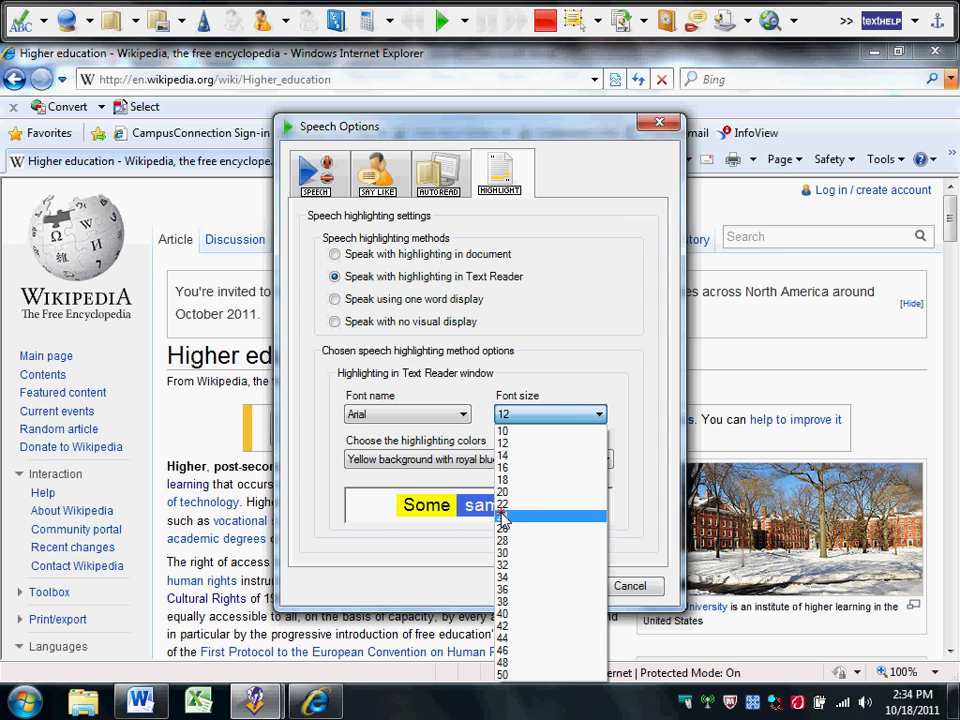
left_click(505, 517)
left_click(556, 588)
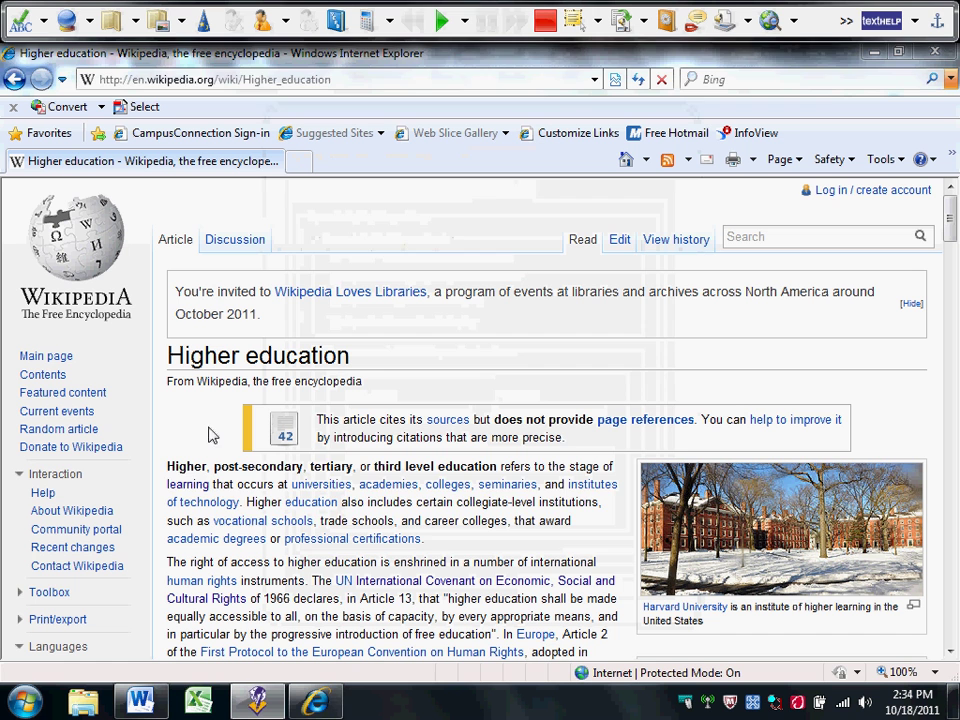
Have the article's opening paragraph read aloud in the Text Reader window, and exit the reader
left_click_drag(168, 466, 424, 538)
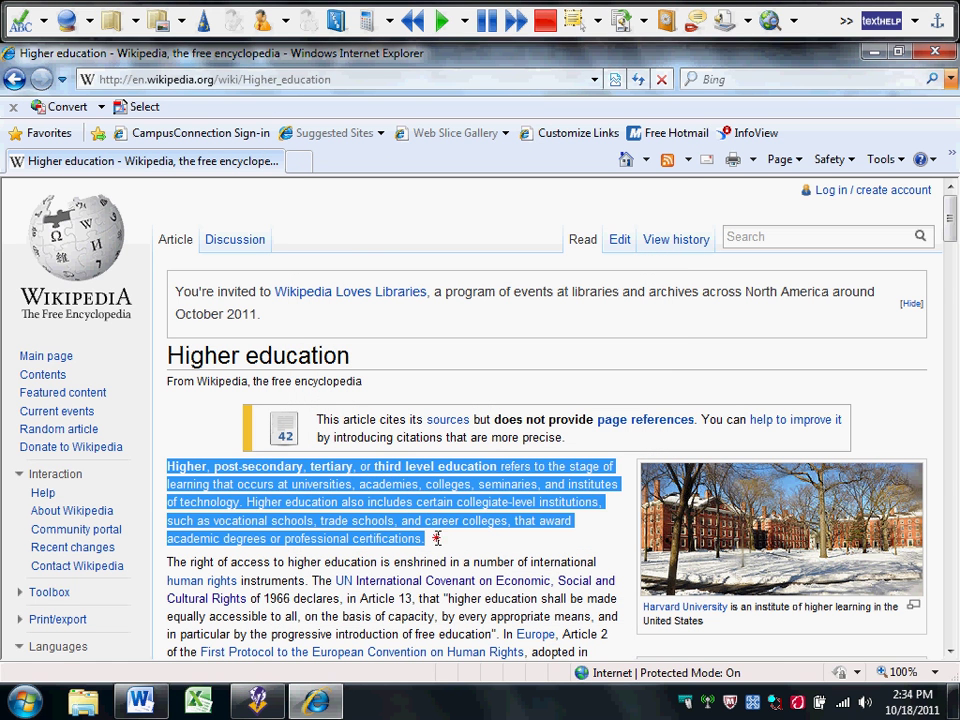
left_click(441, 20)
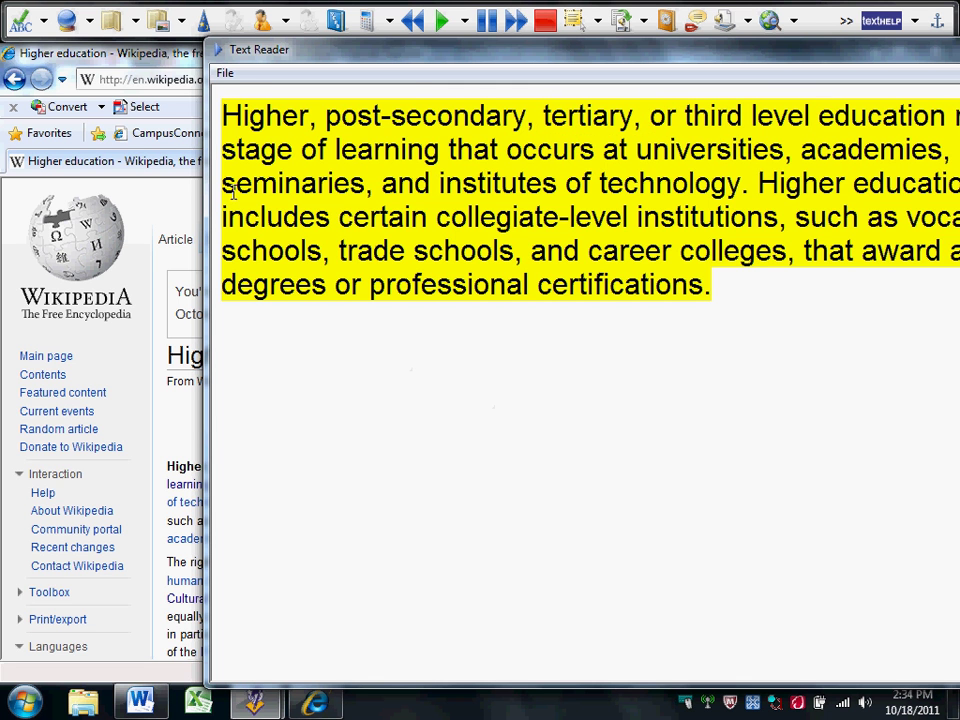
left_click(226, 75)
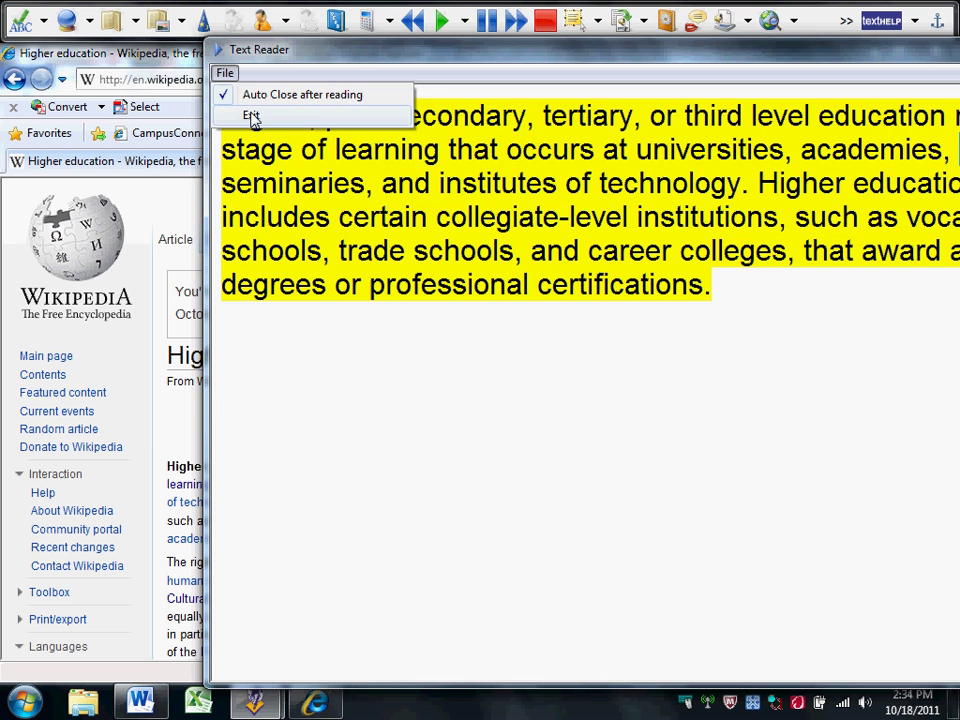
left_click(251, 116)
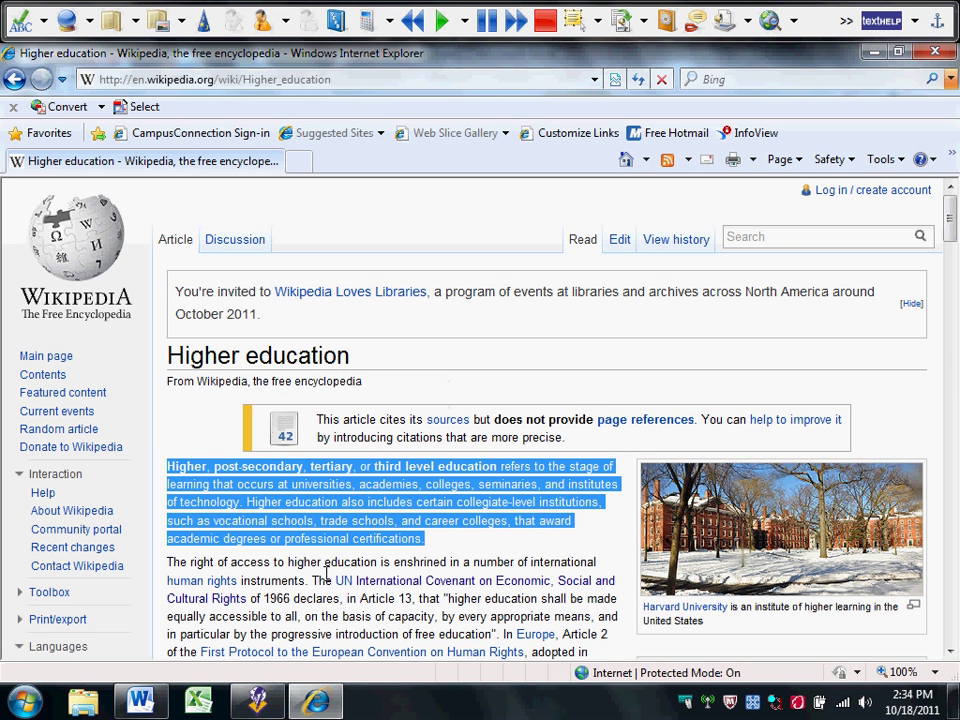
Look up the word "tertiary" from the article's first line in the dictionary, and close the definitions
left_click(204, 461)
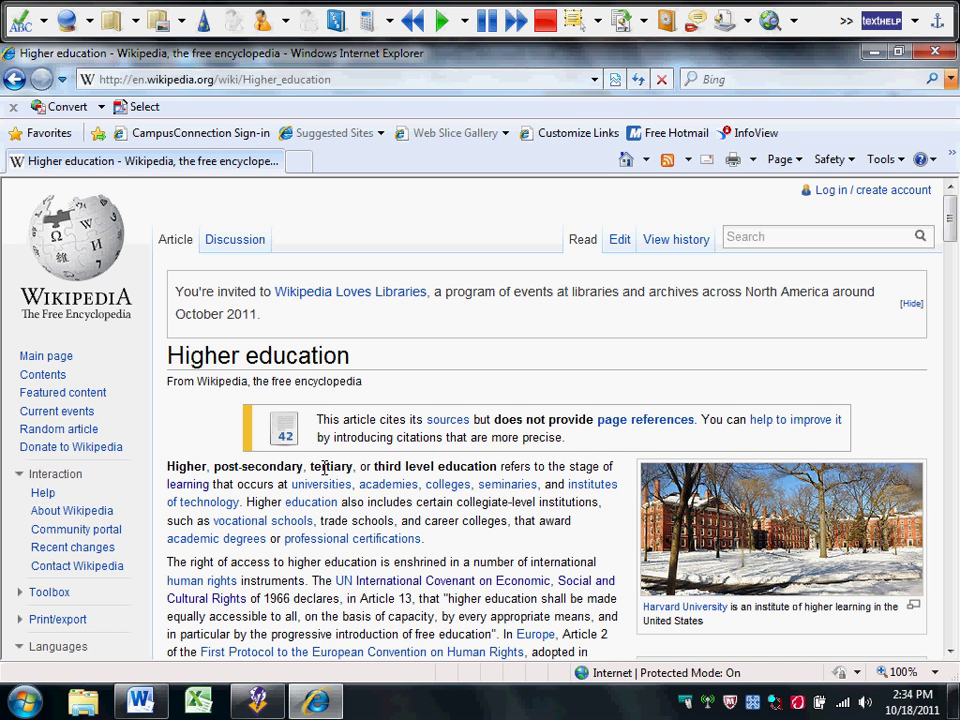
double_click(324, 468)
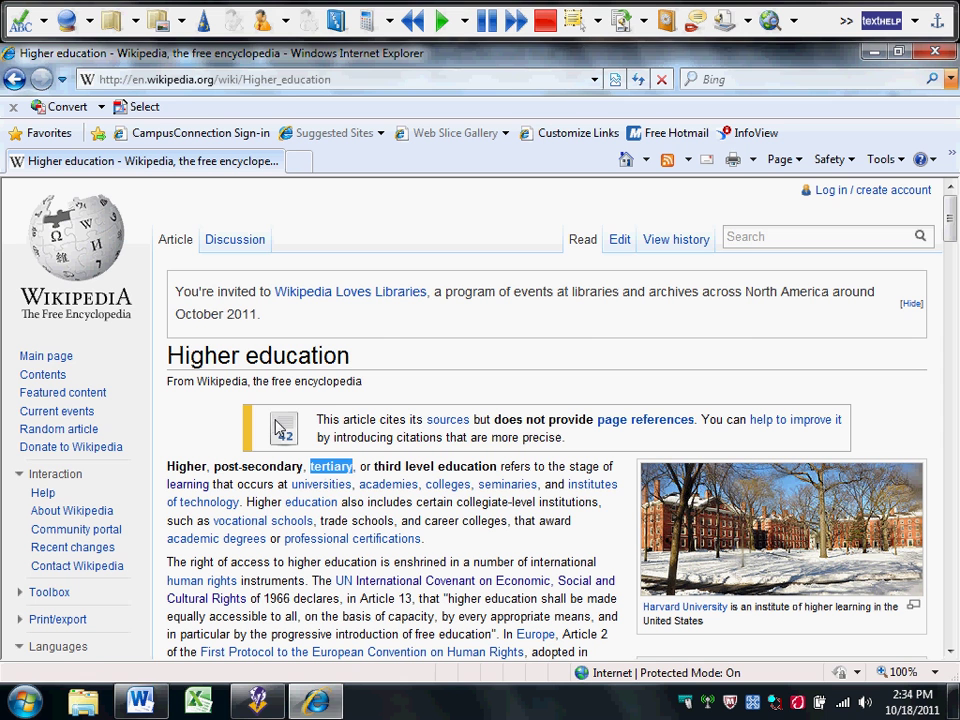
left_click(111, 21)
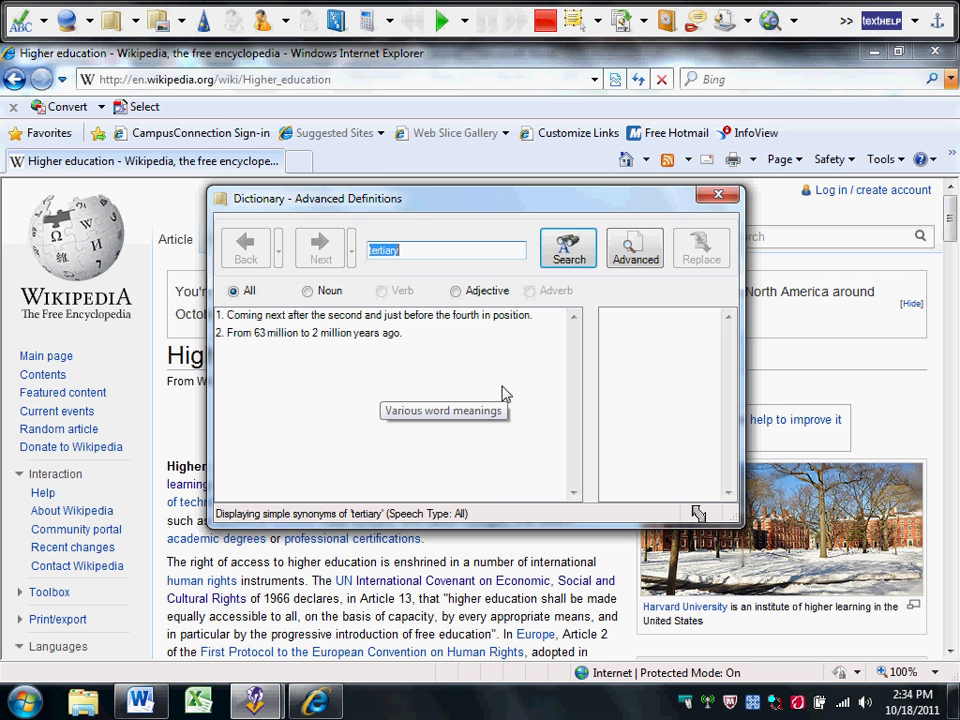
left_click(706, 199)
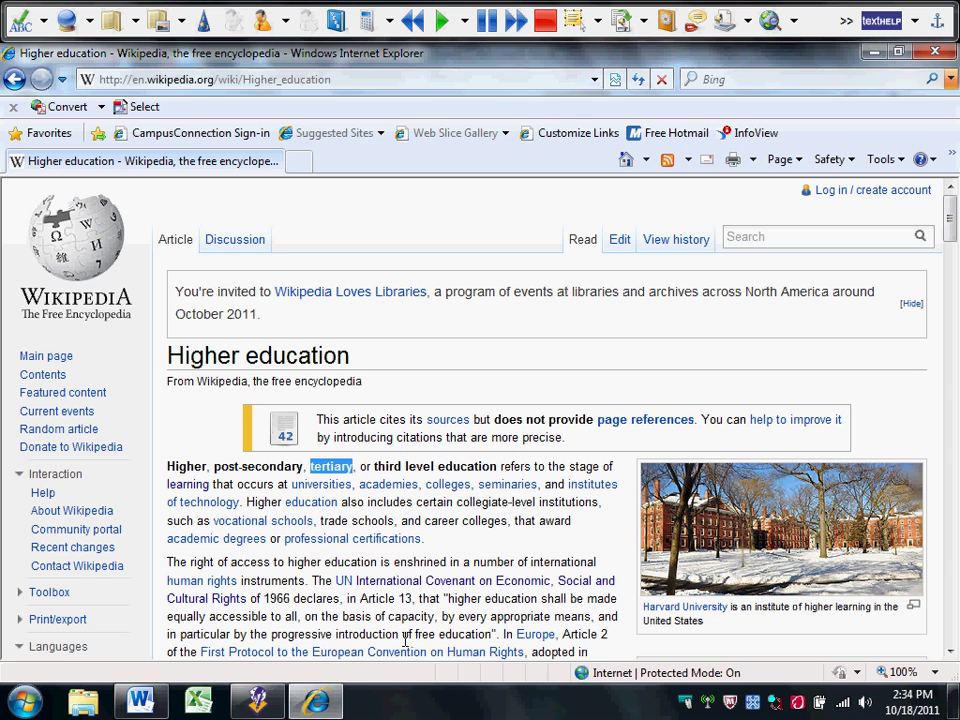
Switch to the blank Word document and write "The teacher is going to test their gineral nolij on the subject of fizix."
left_click(141, 706)
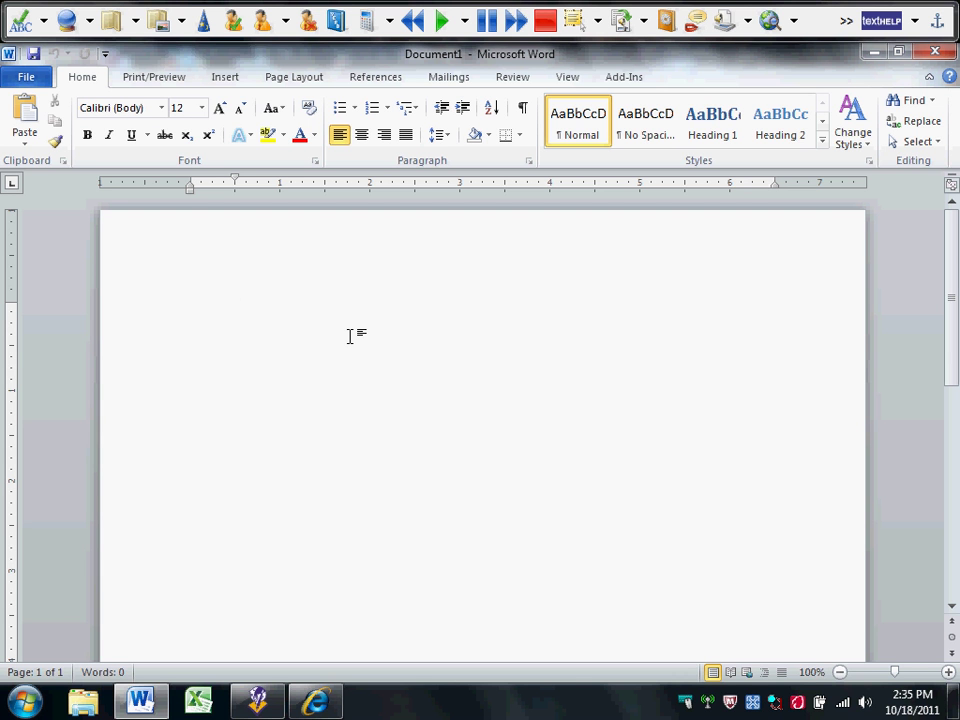
type("The tea")
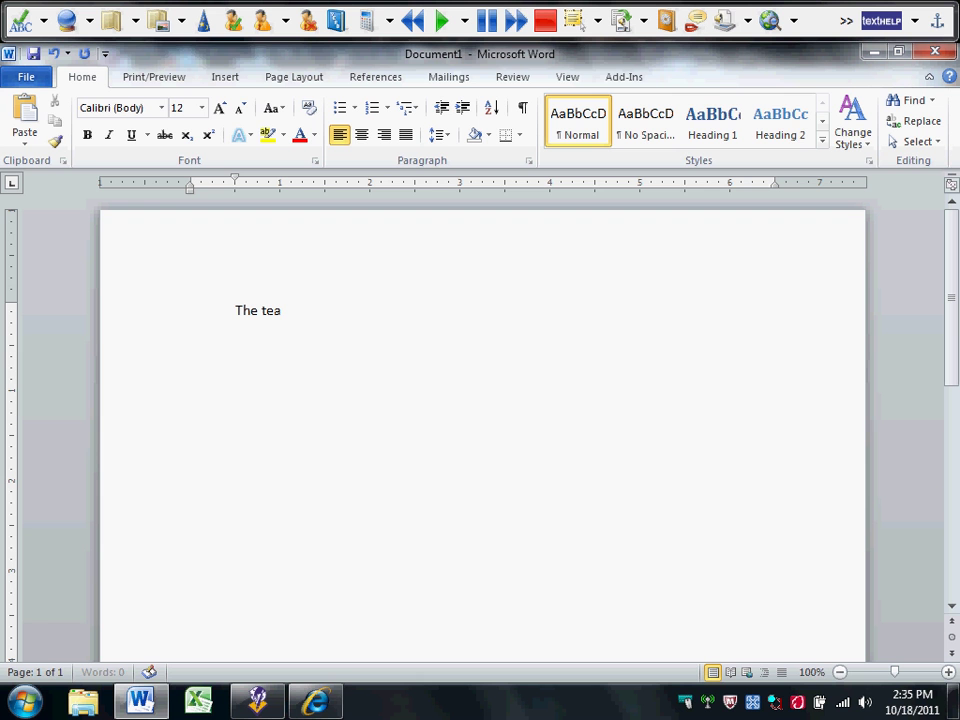
type("cher is going to test the")
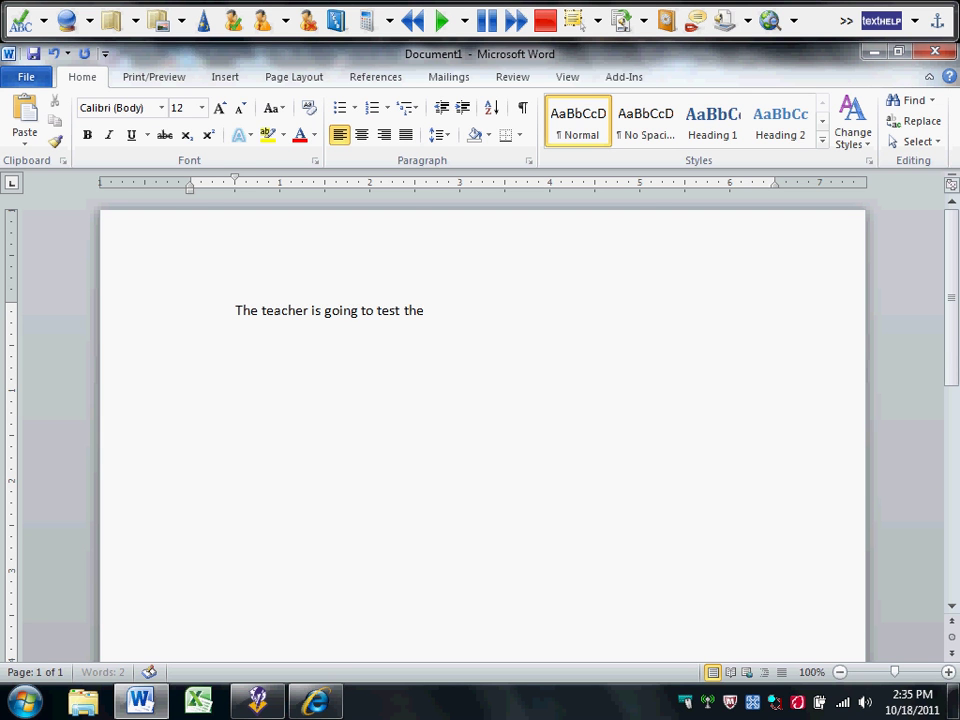
type("ir gineral nolig")
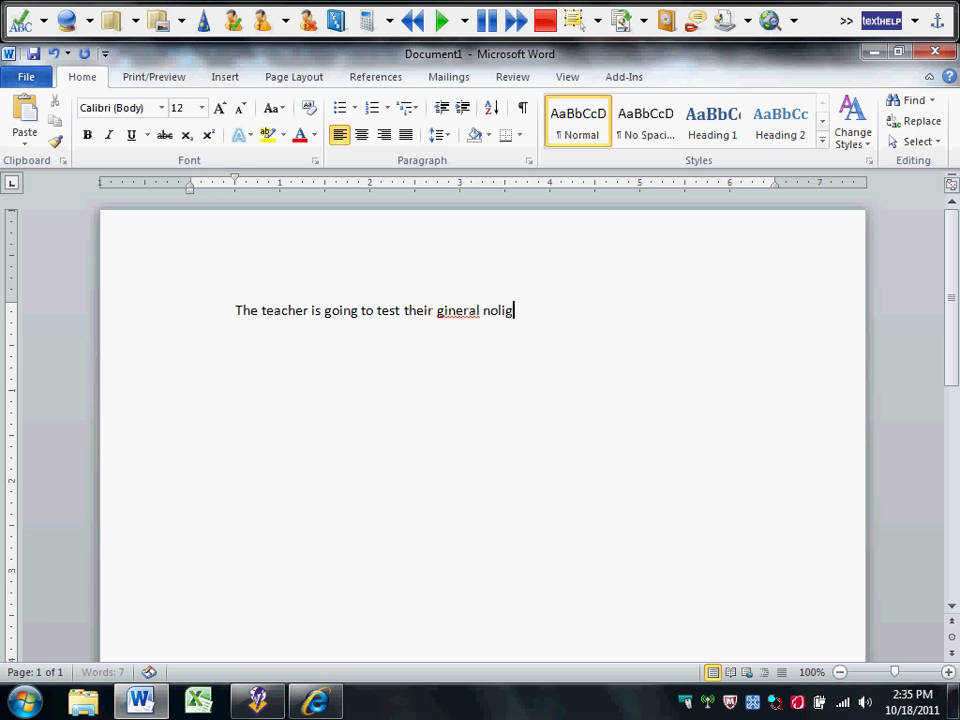
key("BackSpace")
type("j on the subject")
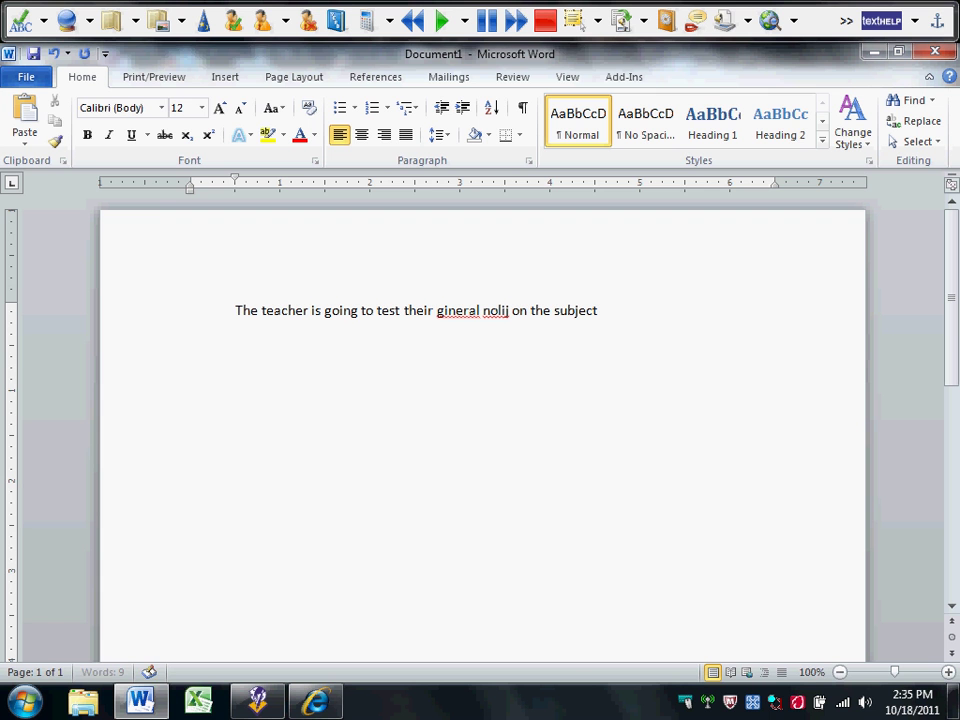
type(" of fizix.")
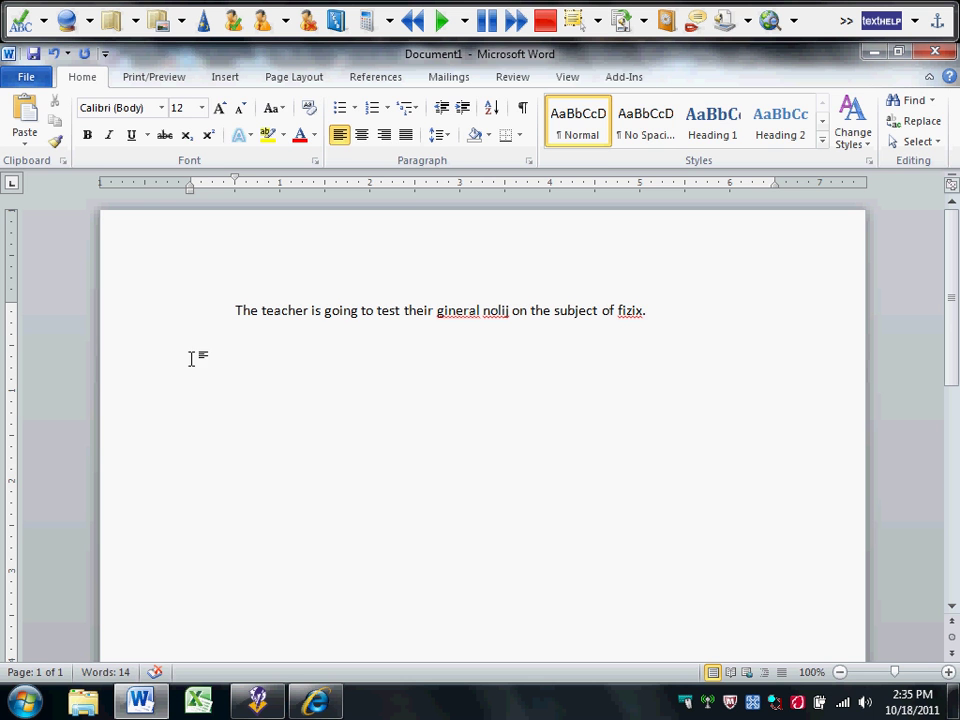
Run Word's spelling and grammar check, reviewing the suggestions and ignoring "gineral", "nolij" and "fizix" once each
left_click(519, 84)
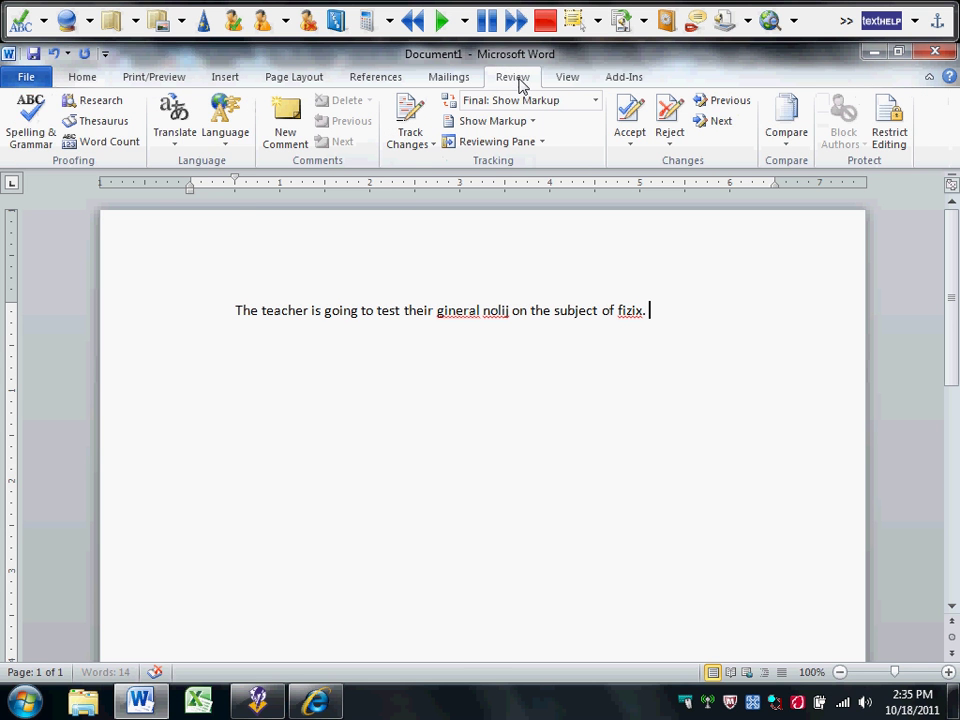
left_click(31, 125)
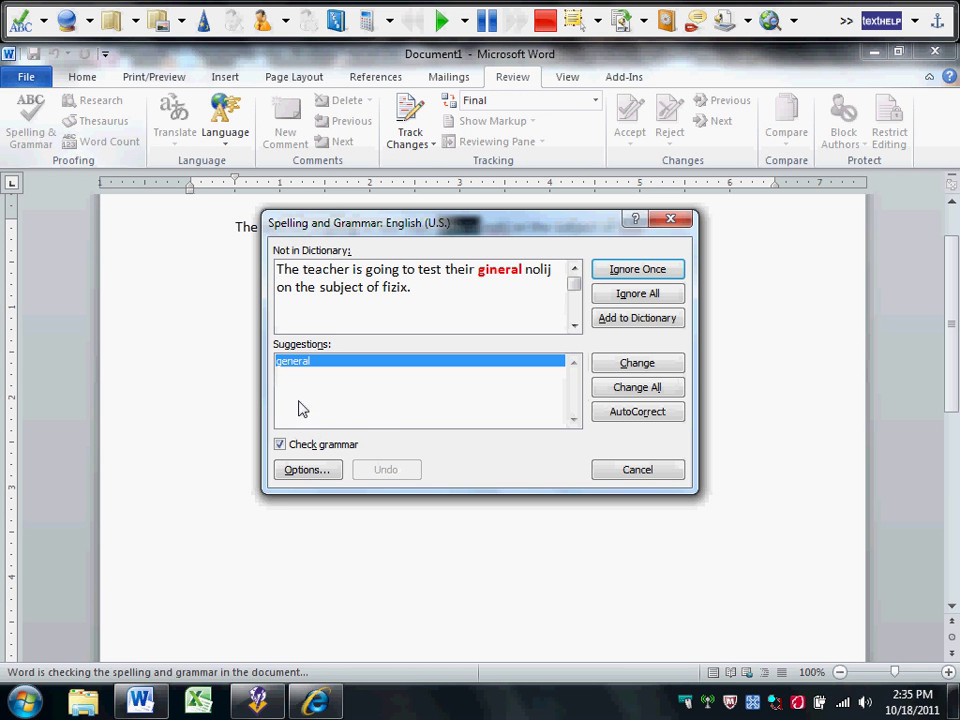
left_click(624, 271)
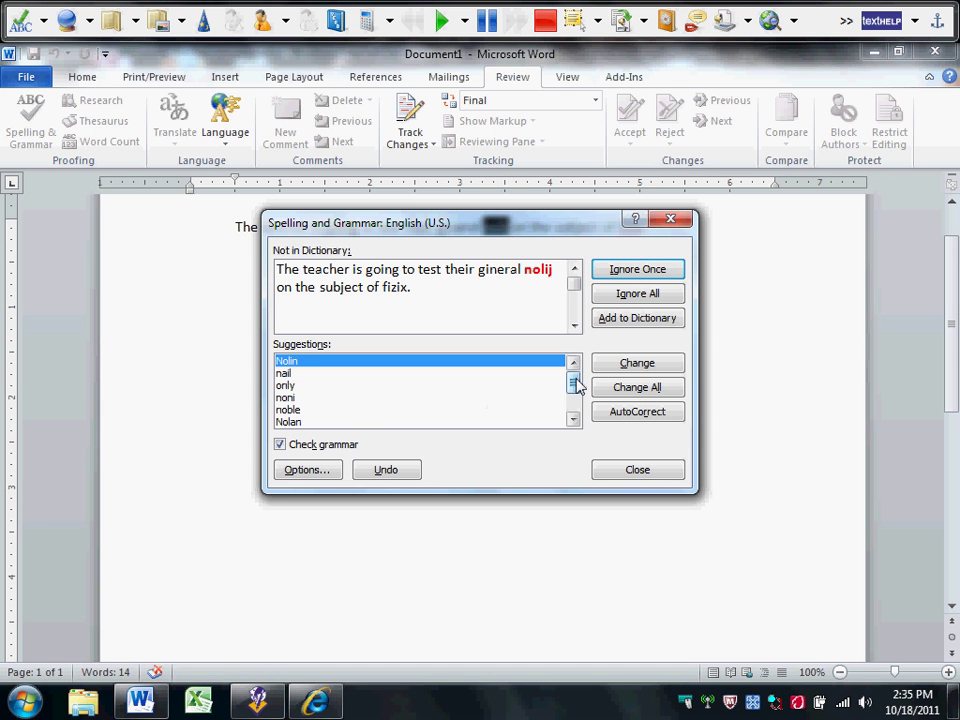
mouse_move(574, 386)
left_mouse_down()
mouse_move(574, 414)
mouse_move(574, 386)
left_mouse_up()
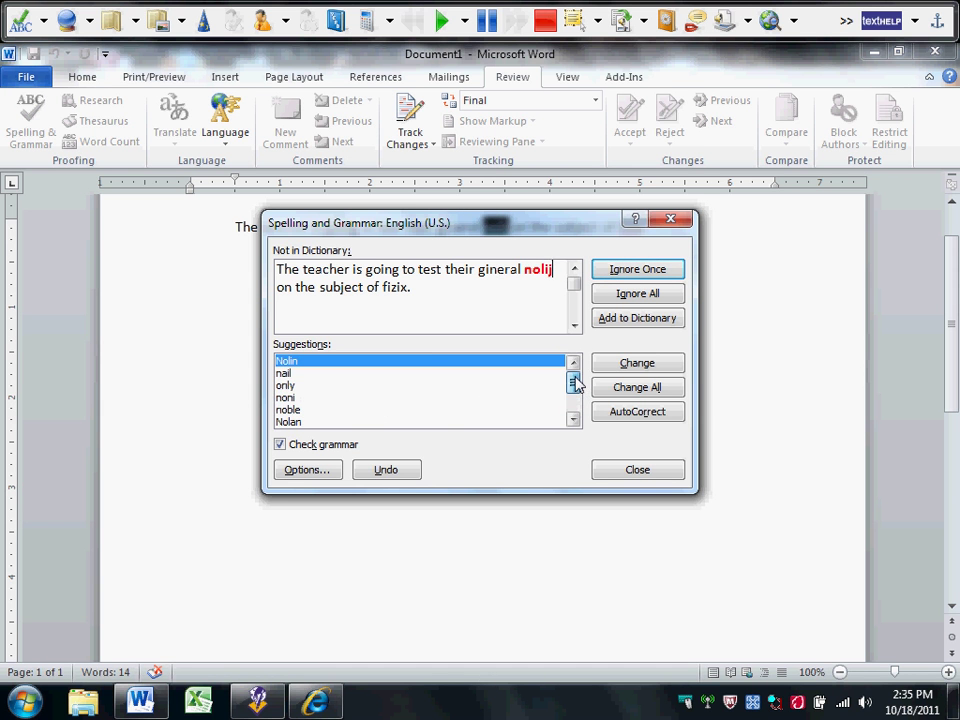
left_click(632, 271)
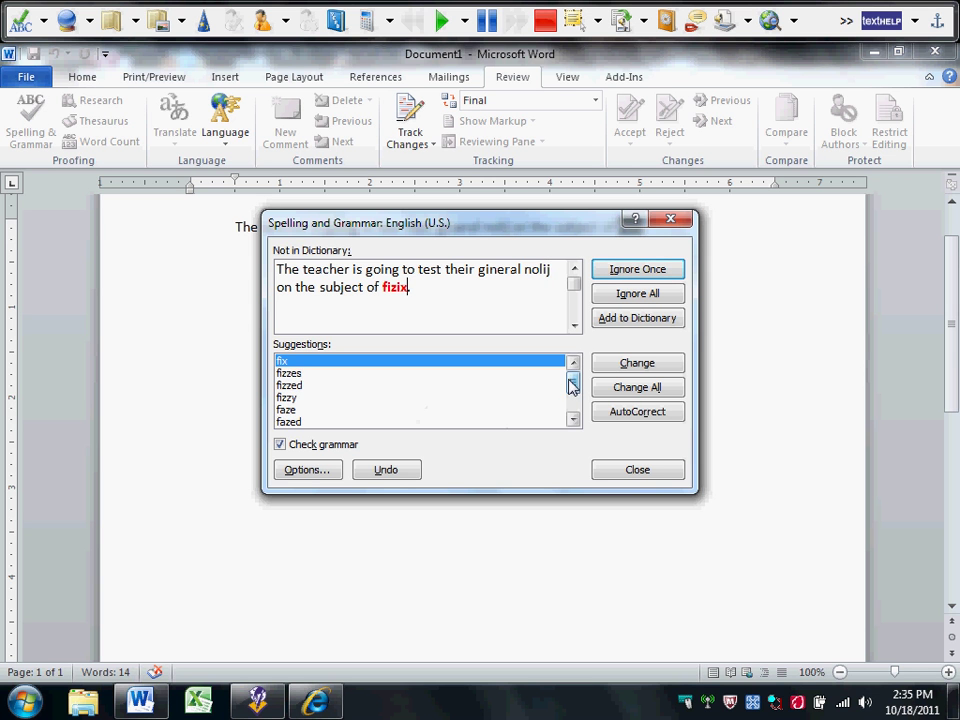
mouse_move(572, 386)
left_mouse_down()
mouse_move(574, 403)
mouse_move(574, 379)
left_mouse_up()
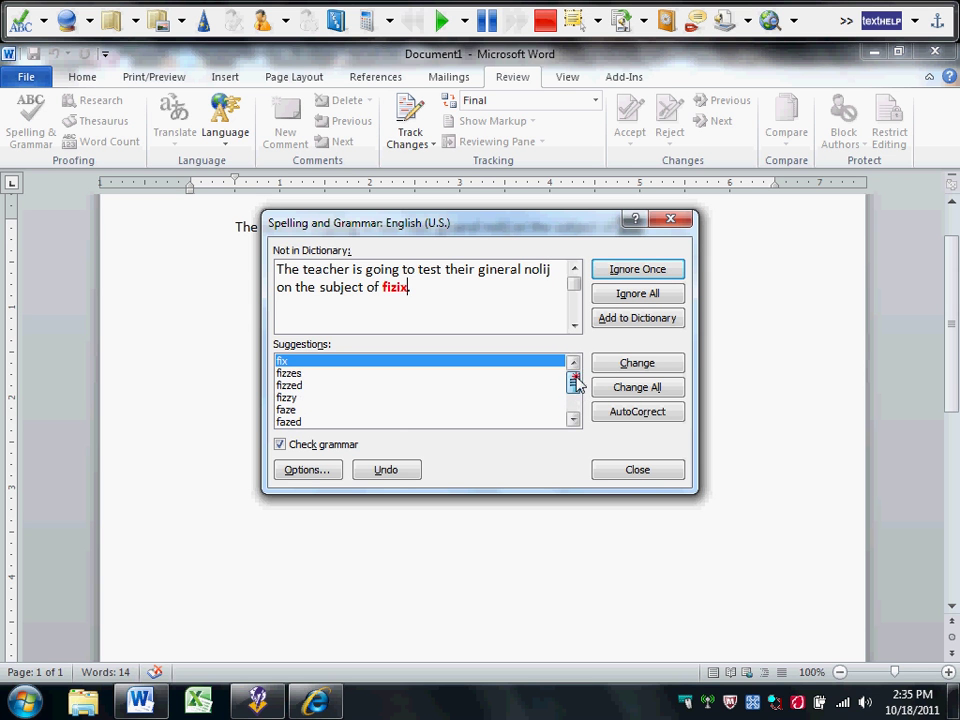
left_click(634, 272)
left_click(634, 272)
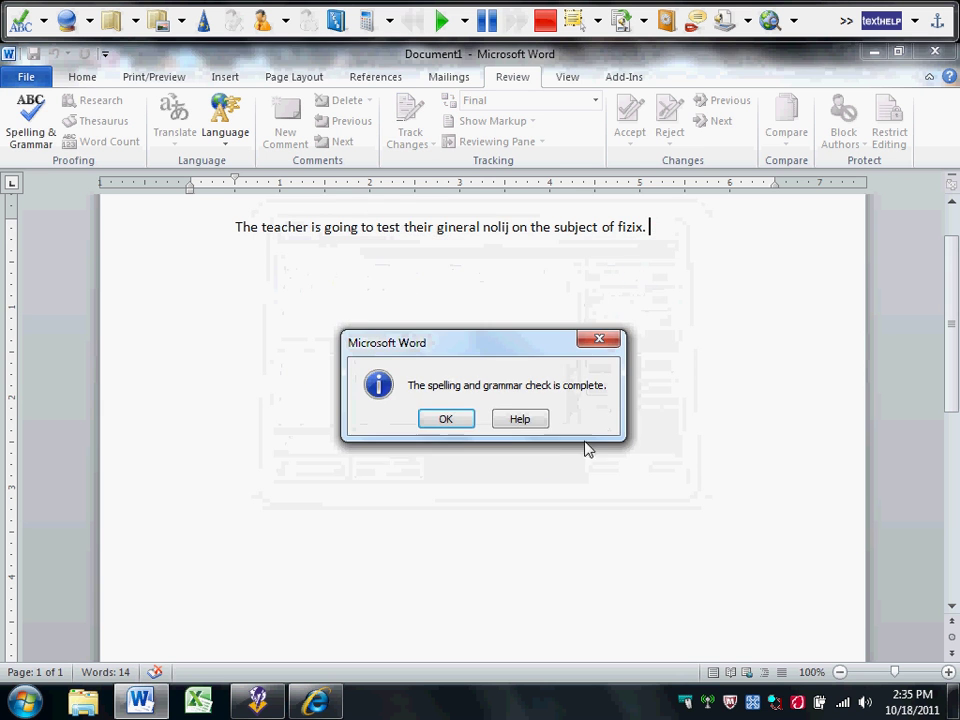
left_click(446, 419)
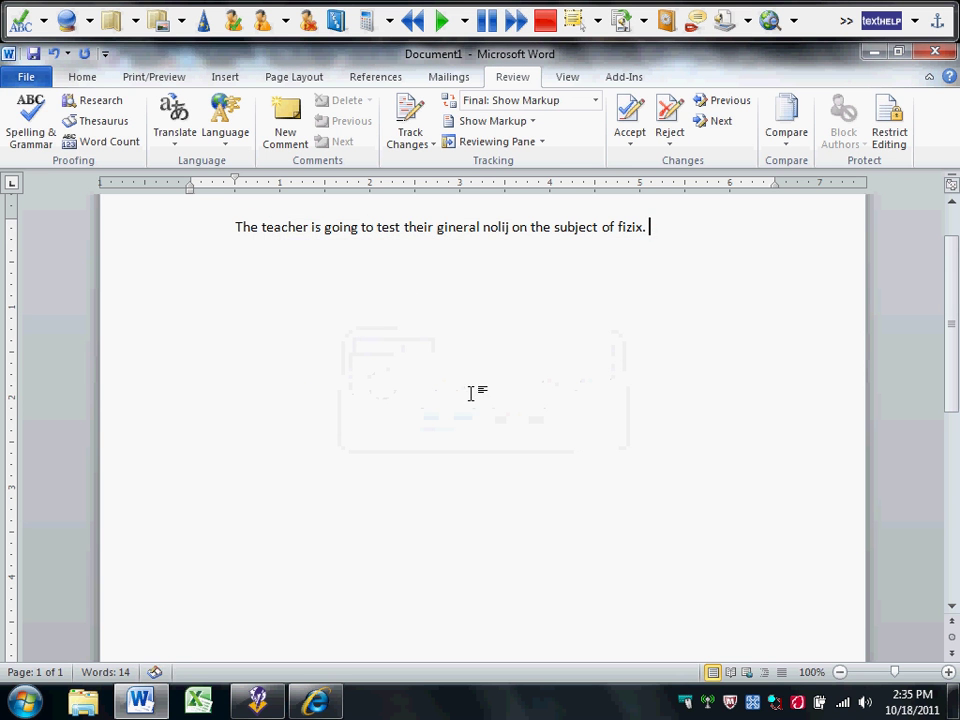
Run the Texthelp spell check, view the meanings of "general", "knowledge" and "physics" among the suggestions, and ignore all three errors
left_click(21, 26)
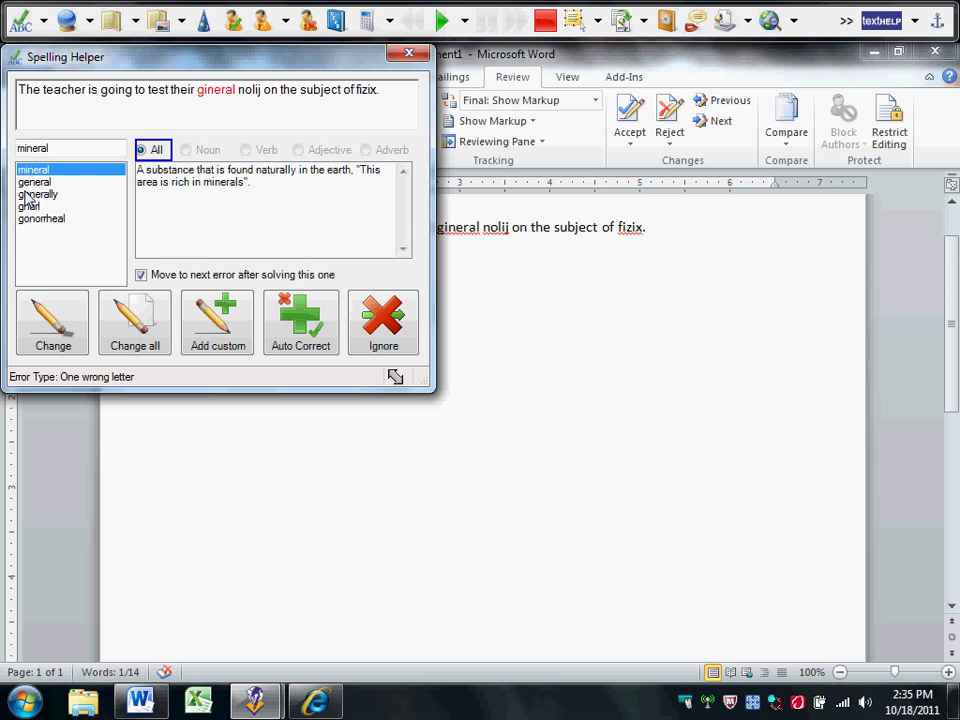
left_click(34, 182)
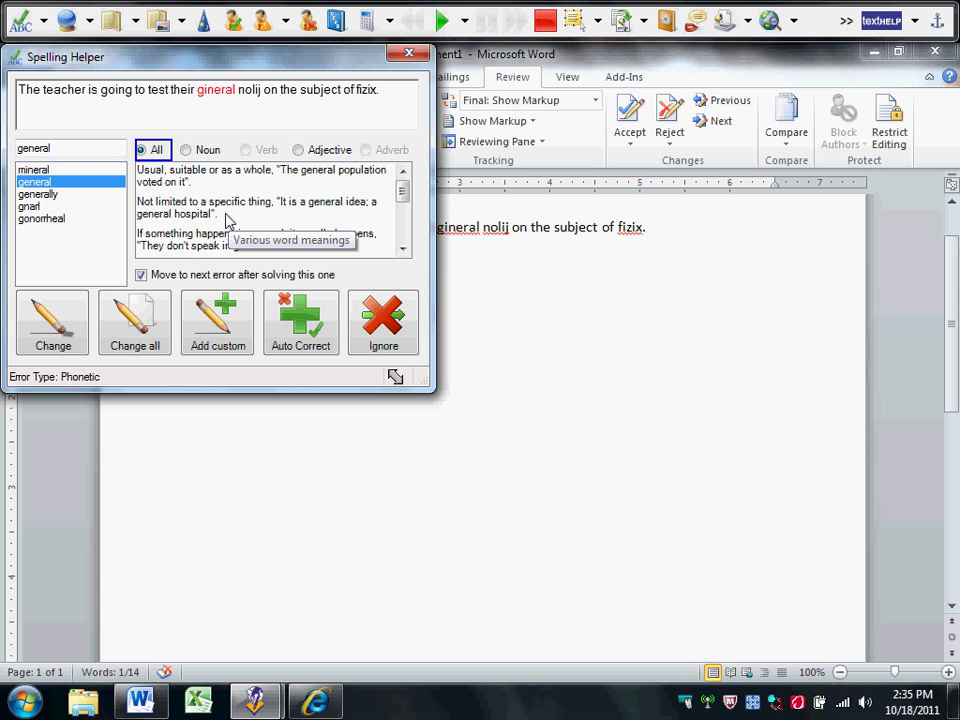
left_click(389, 334)
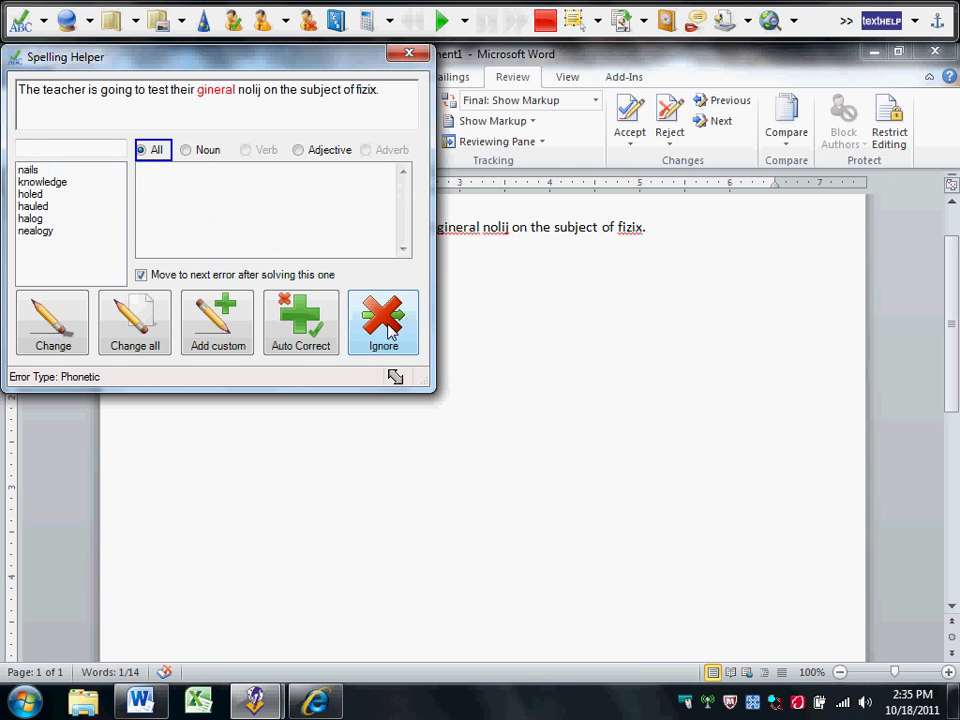
left_click(60, 182)
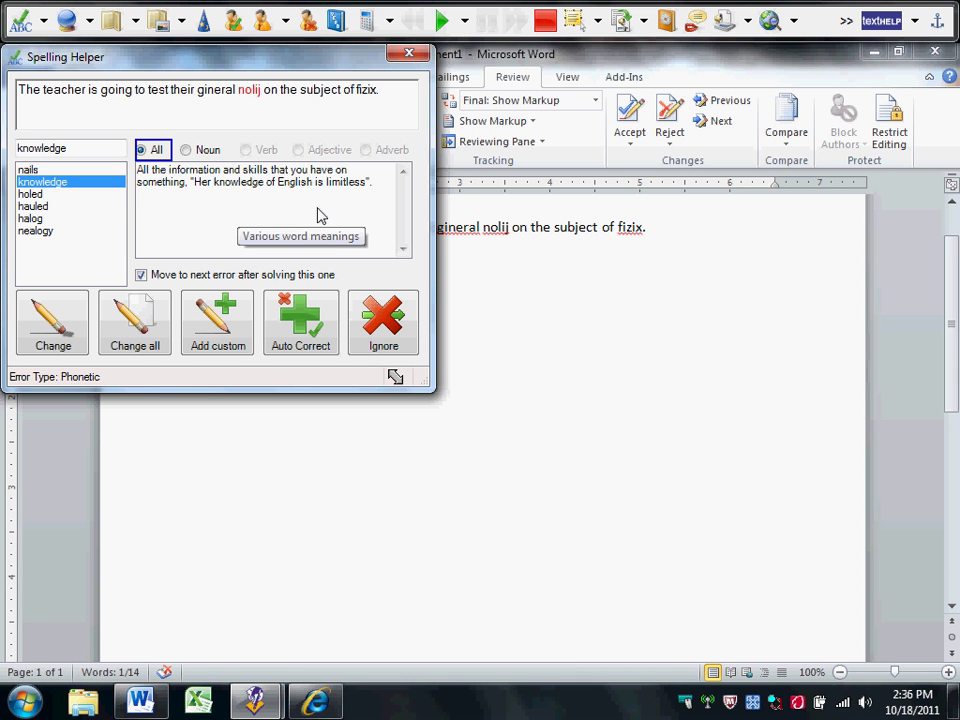
left_click(380, 338)
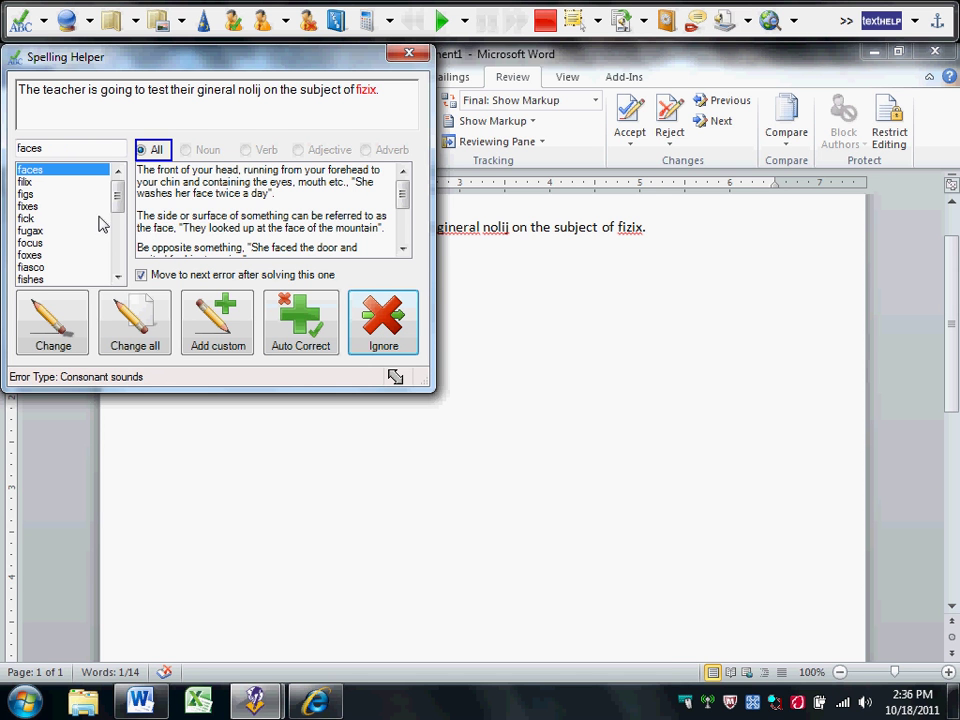
left_click_drag(121, 201, 118, 268)
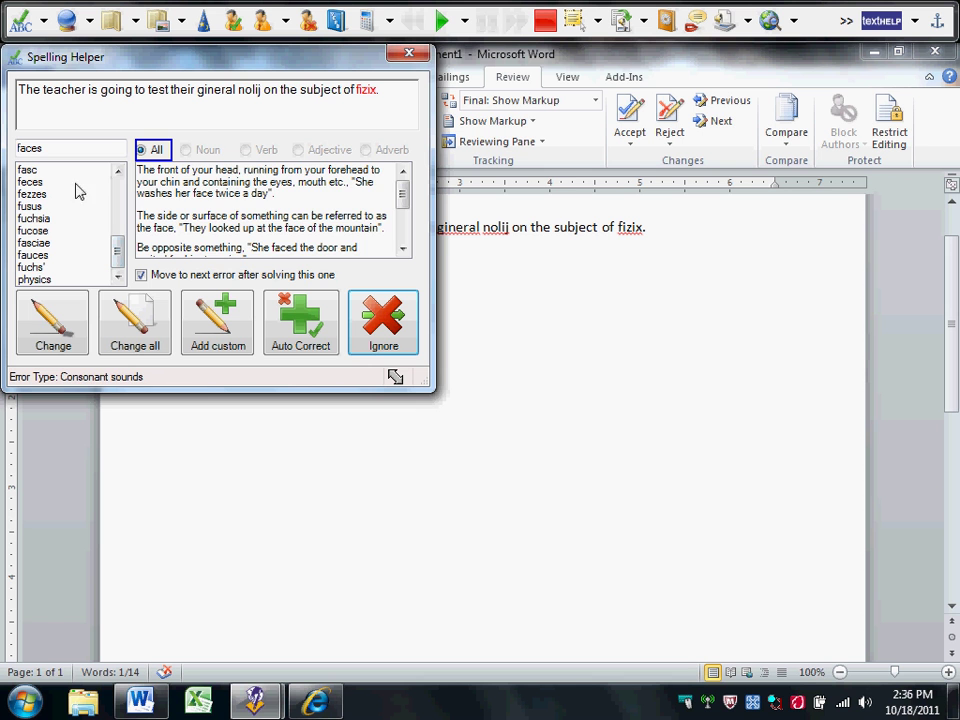
left_click(36, 280)
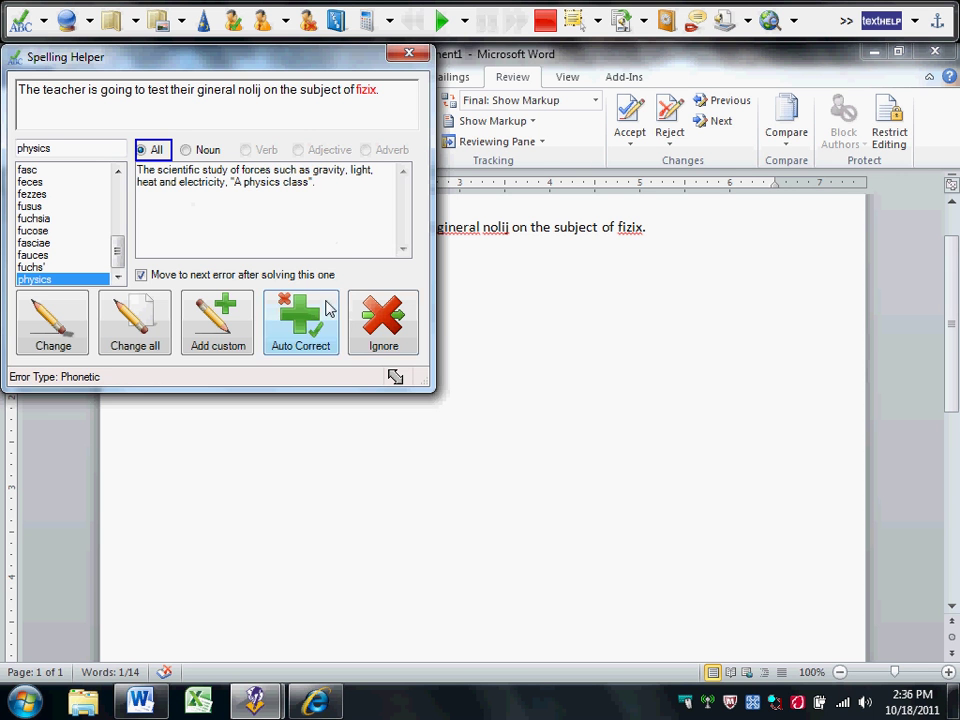
left_click(382, 332)
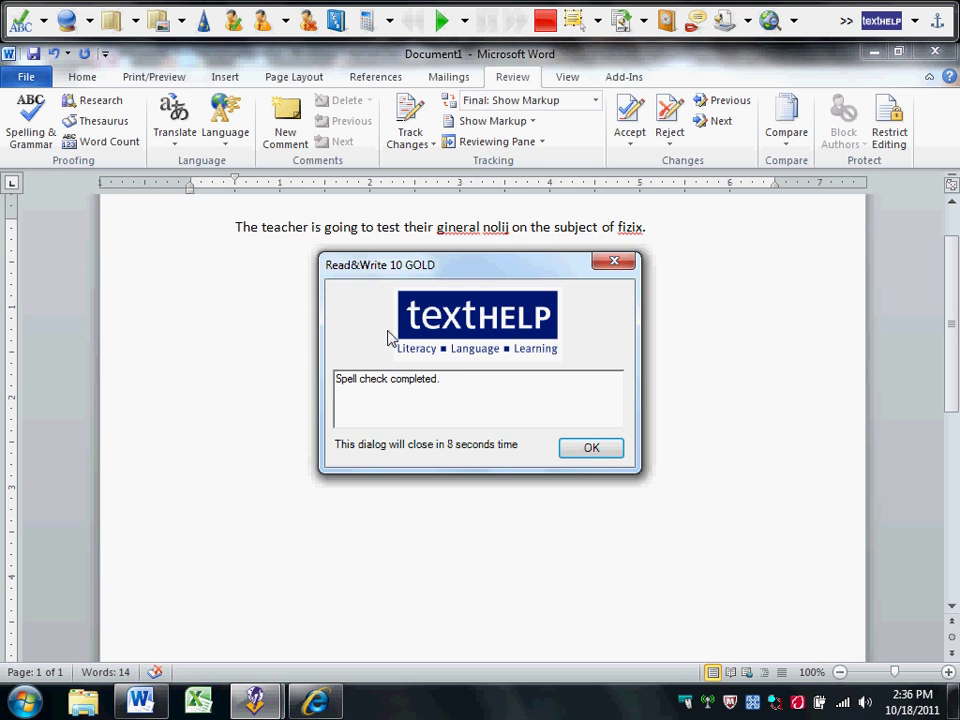
left_click(594, 452)
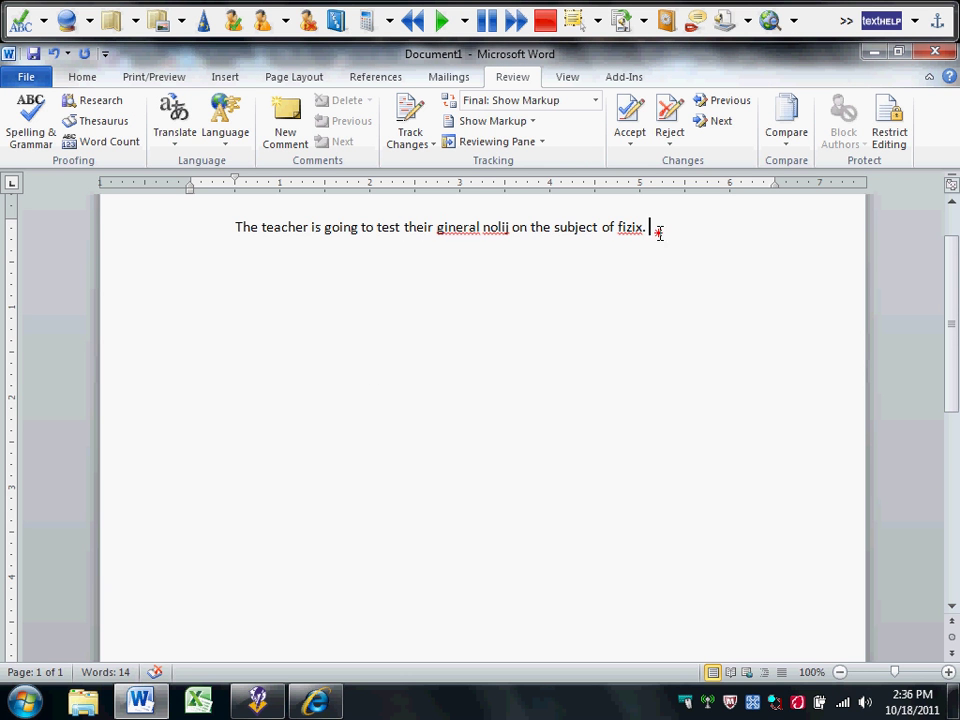
Replace the sentence in the document with the words Alkaline, Halogen, Isotope and Polymer, each on its own line
left_click(146, 214)
key("Delete")
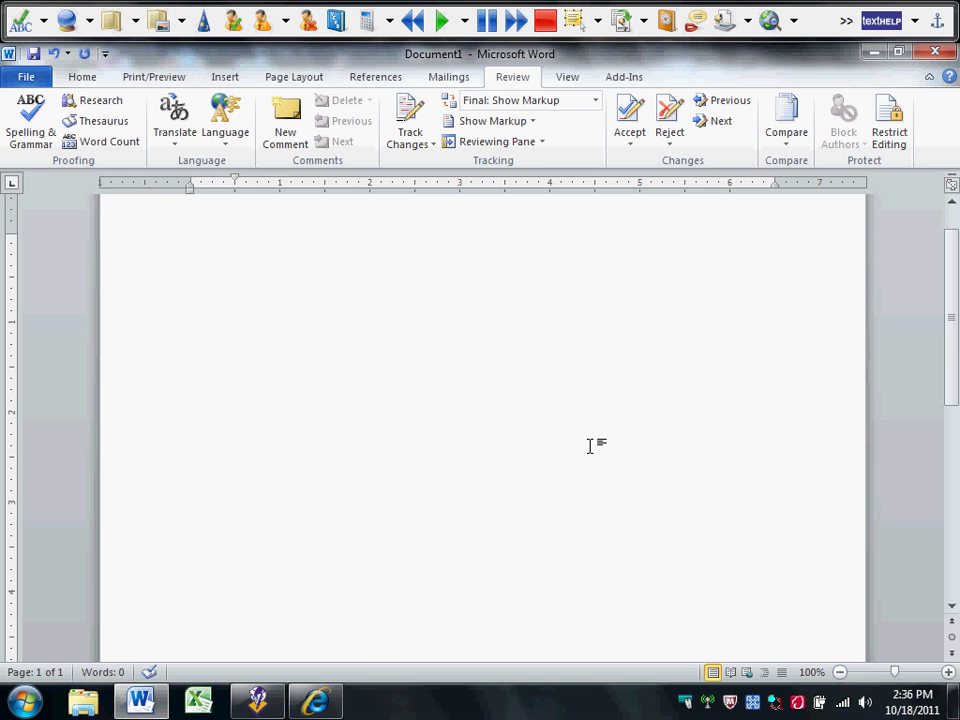
type("alkaline")
key("Return")
type("halogen")
key("Return")
type("is")
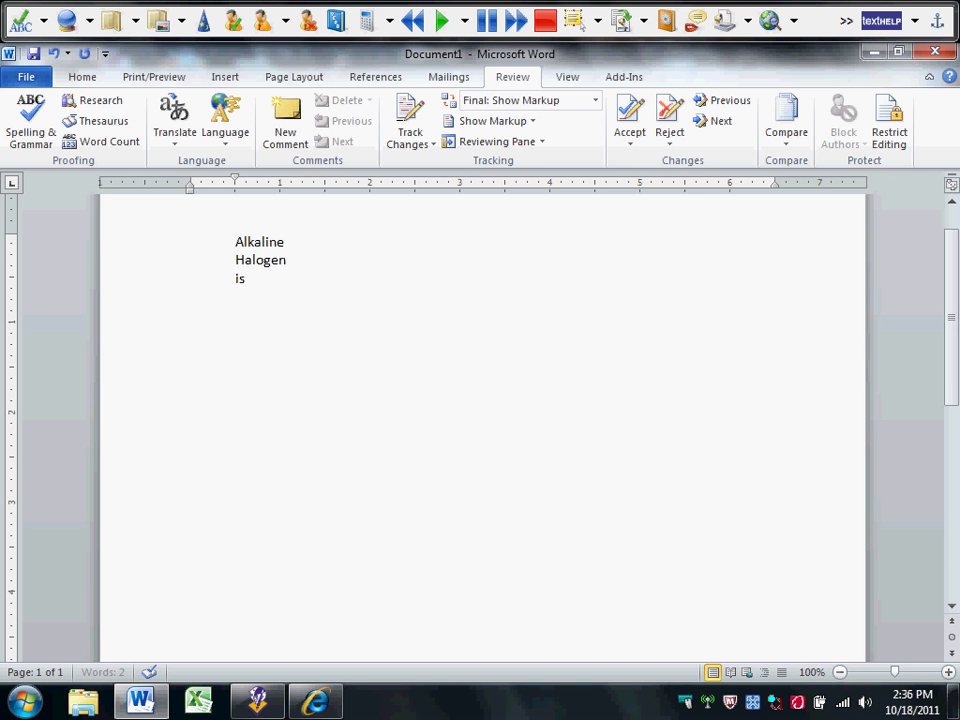
type("otope")
key("Return")
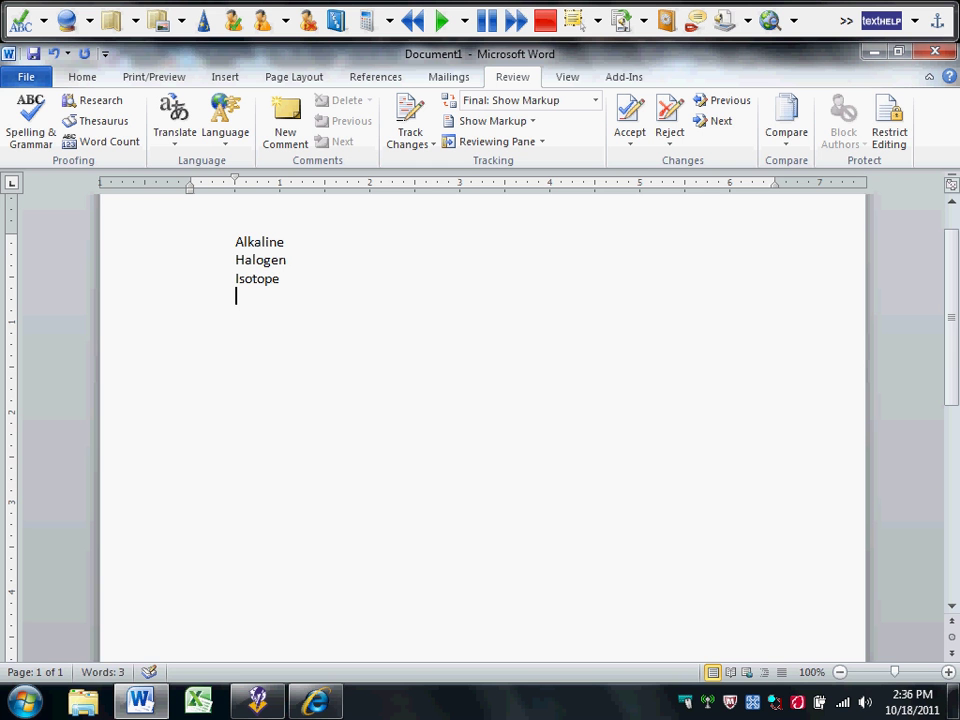
type("polymer")
key("Return")
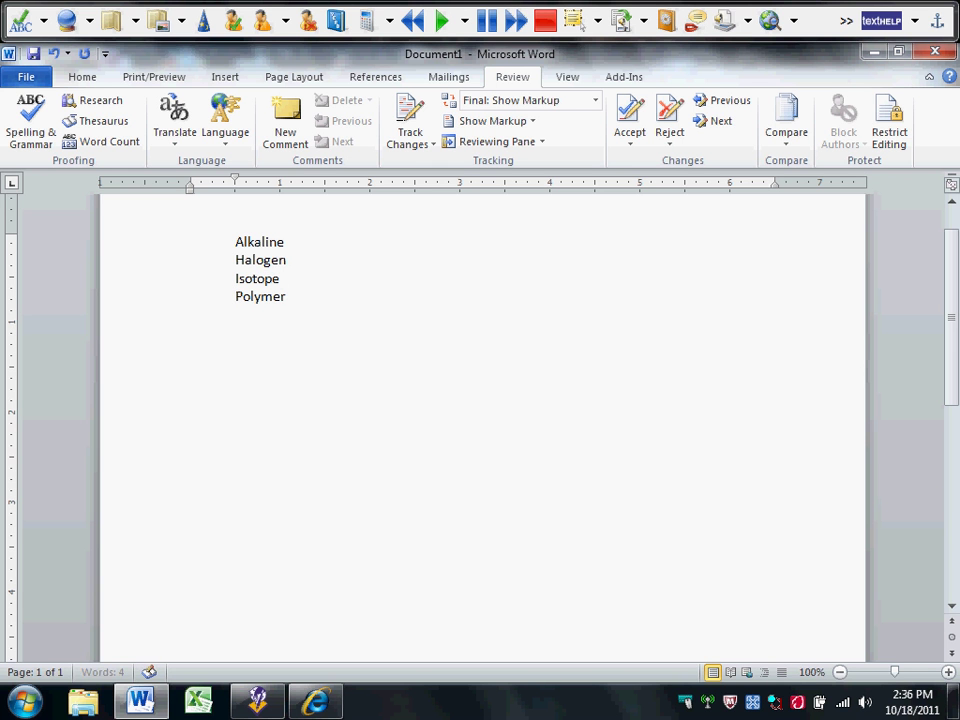
Highlight the four listed words in yellow with the Texthelp highlighter
left_click_drag(235, 241, 305, 298)
left_click(846, 24)
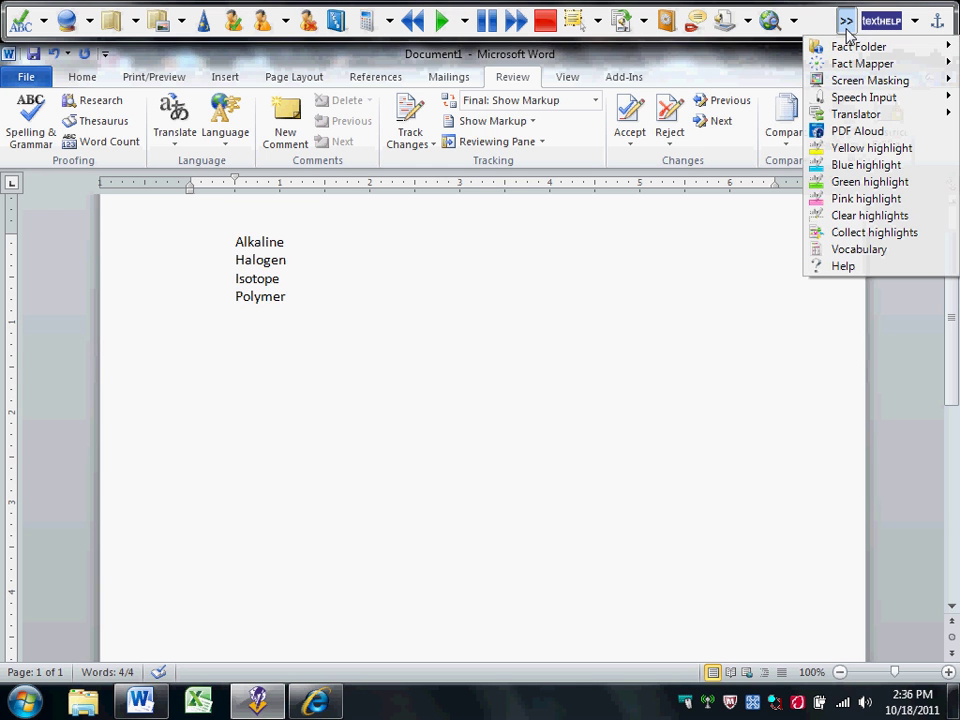
left_click(864, 150)
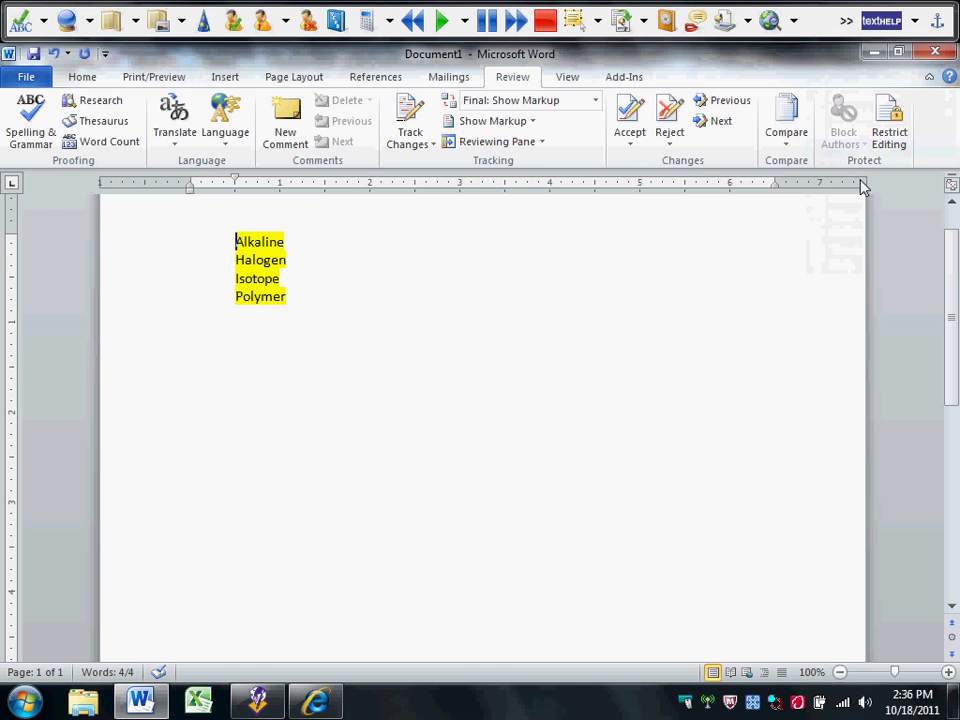
Generate a Texthelp vocabulary list from the highlighted words with images included, leaving the title blank
left_click(843, 26)
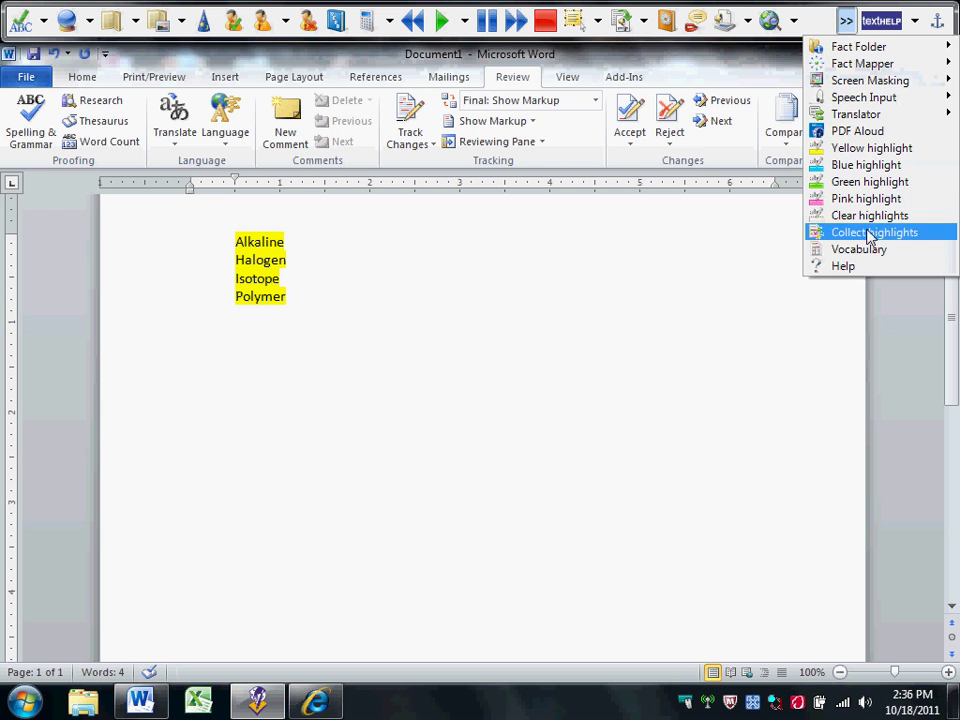
left_click(858, 250)
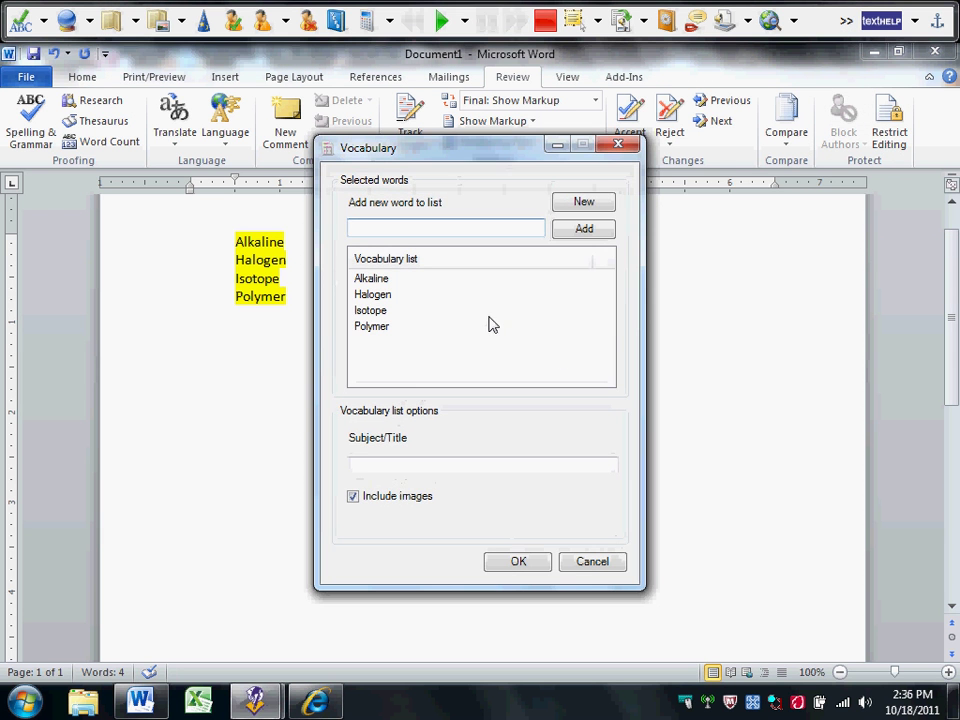
left_click(478, 236)
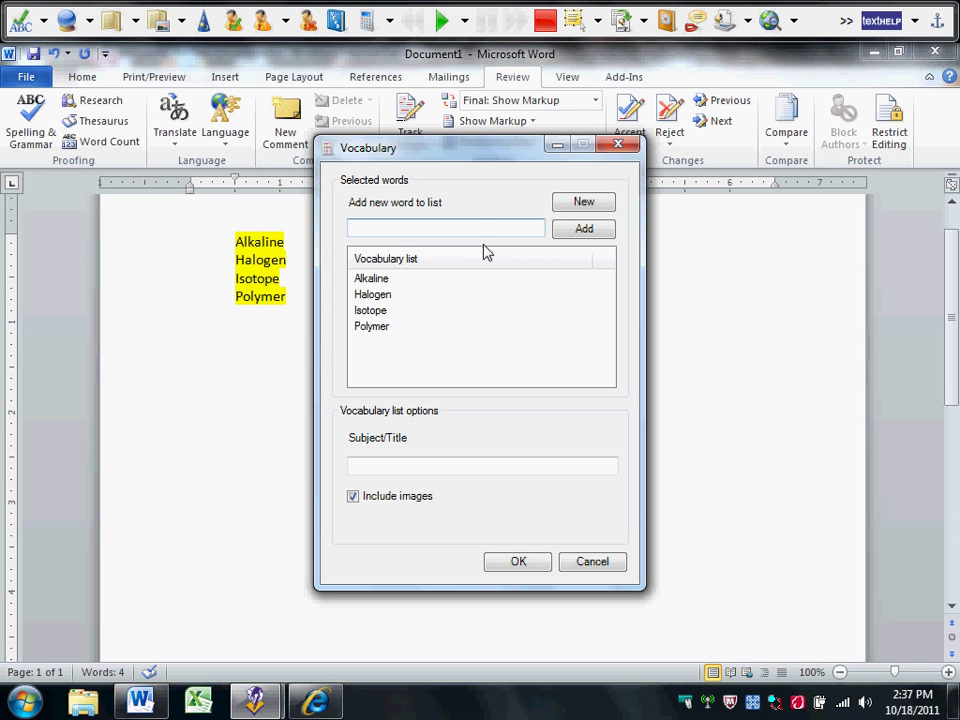
left_click(507, 565)
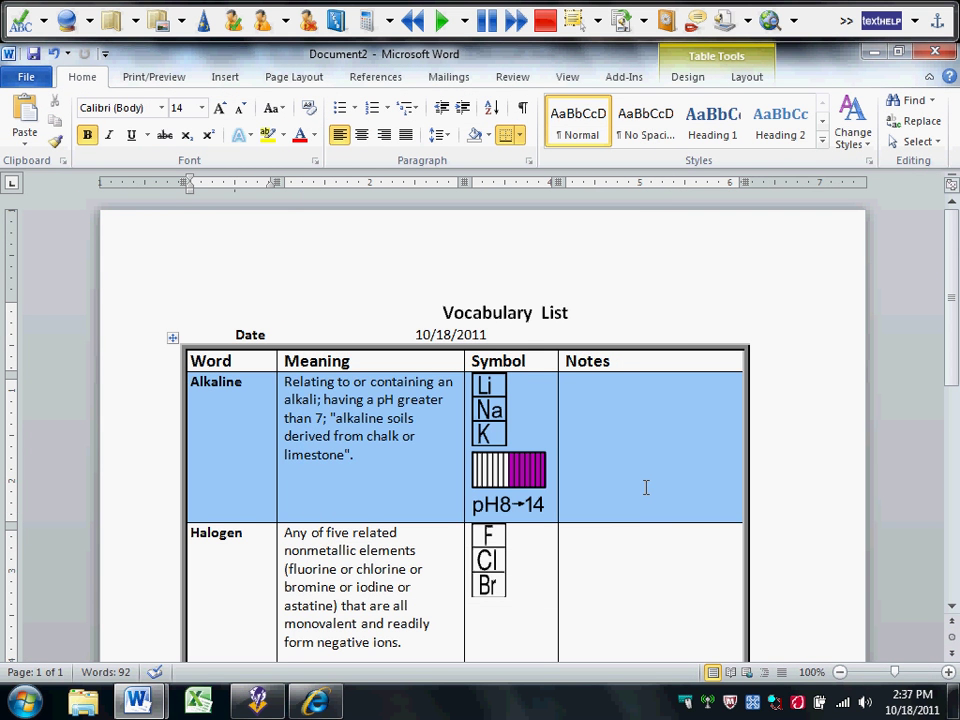
Look over the vocabulary table and write "Test on Friday" in the Notes cell for Alkaline
scroll(645, 487, "down", 3)
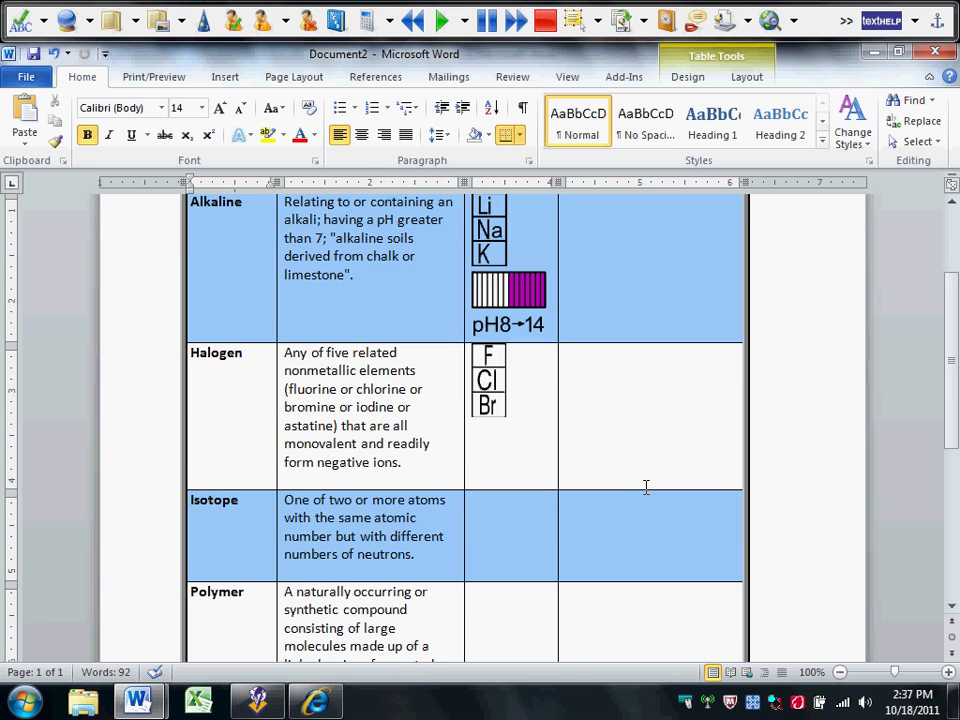
scroll(645, 487, "down", 4)
scroll(645, 487, "up", 5)
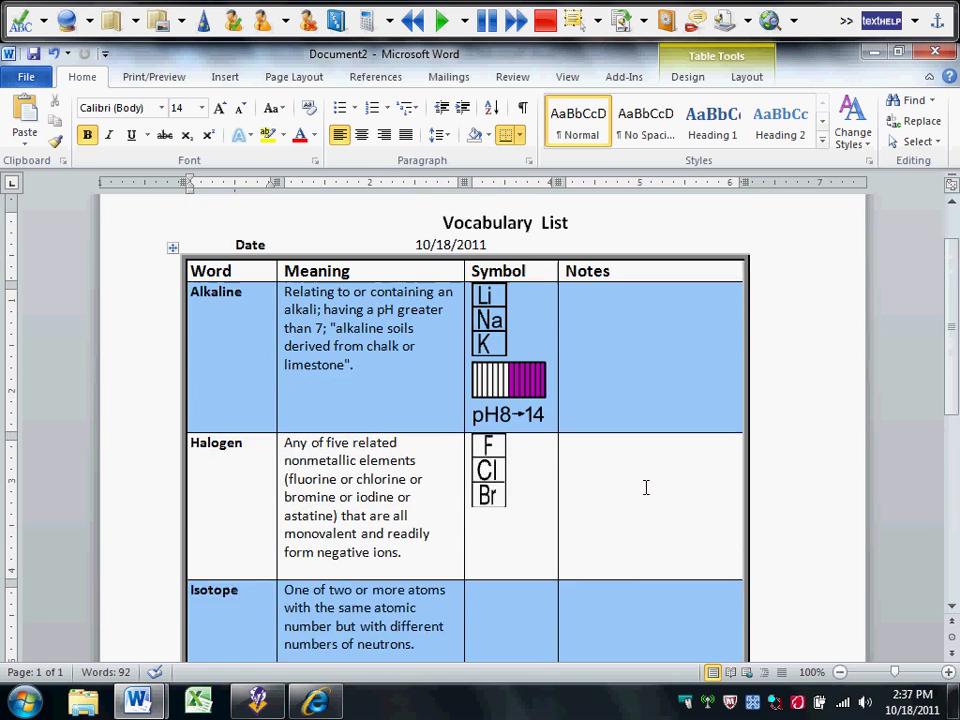
scroll(645, 487, "up", 1)
left_click(612, 386)
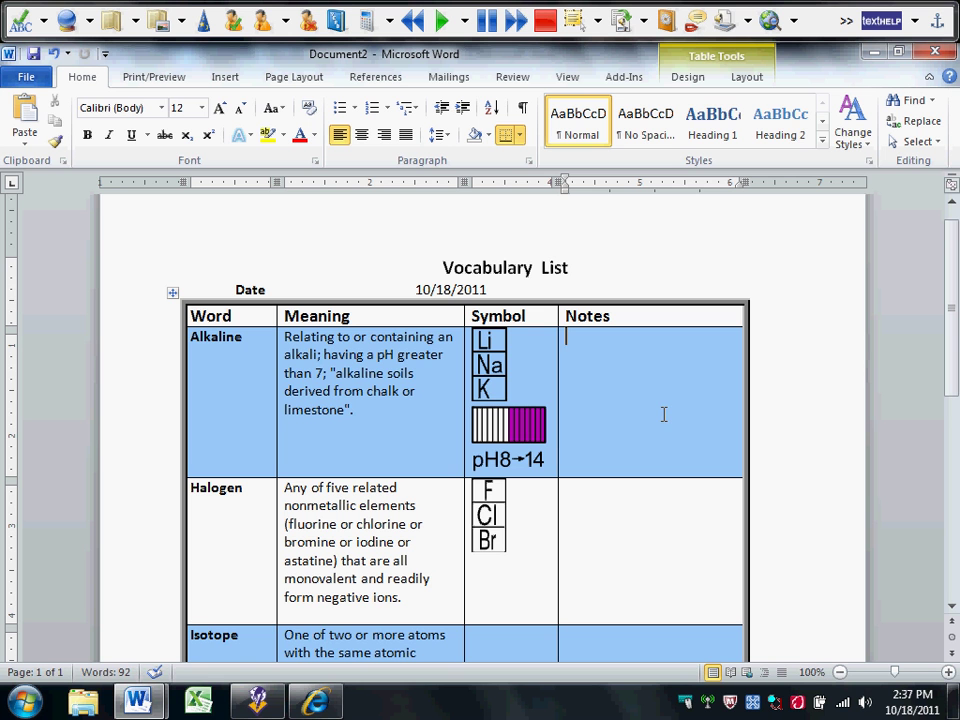
type("Test on")
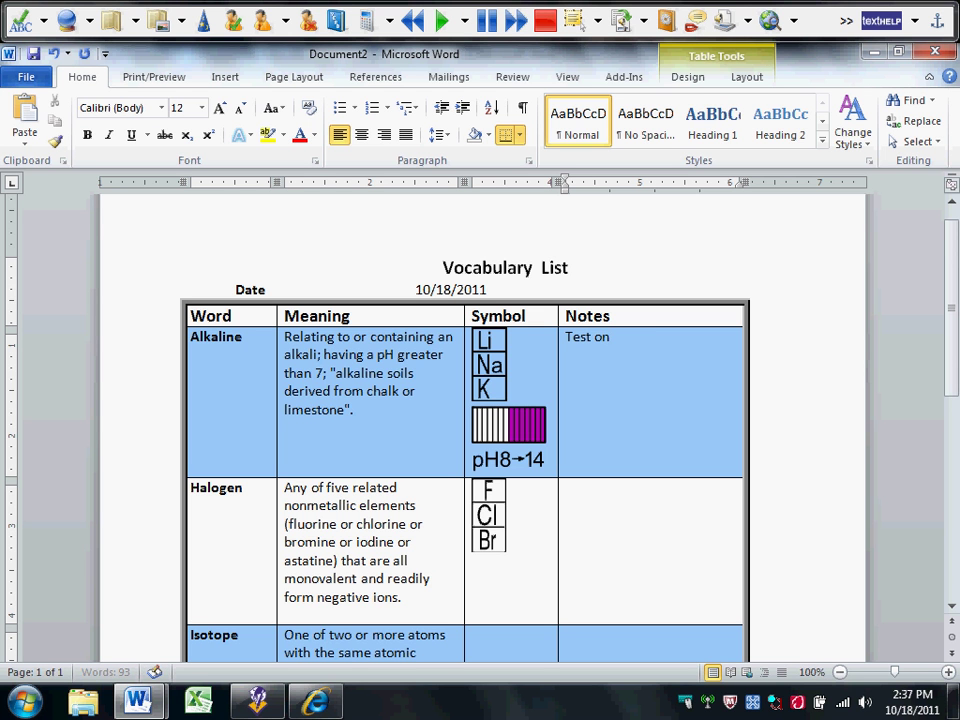
type(" Friday")
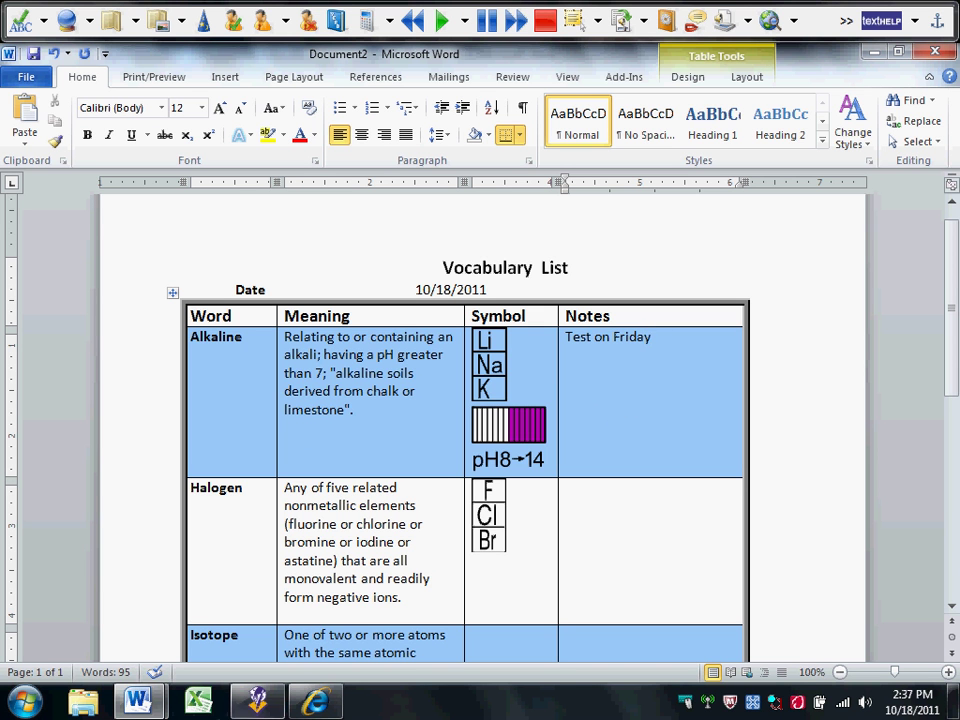
Switch to the Wikipedia article in Internet Explorer and start converting its opening paragraph to an audio file, accepting the text and voice settings
left_click(316, 707)
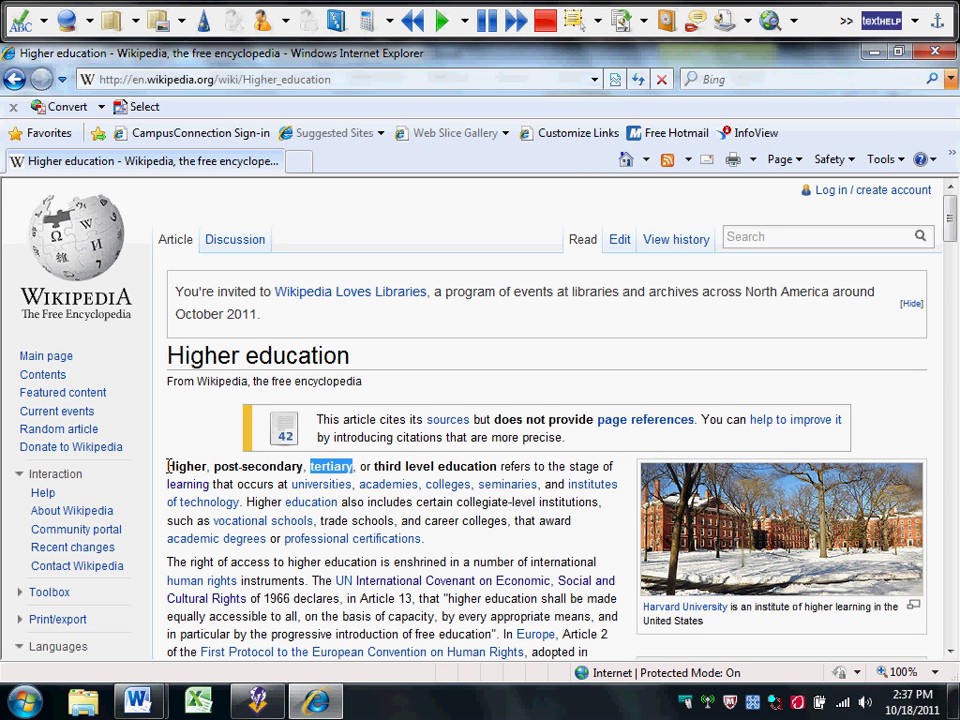
left_click_drag(167, 466, 442, 545)
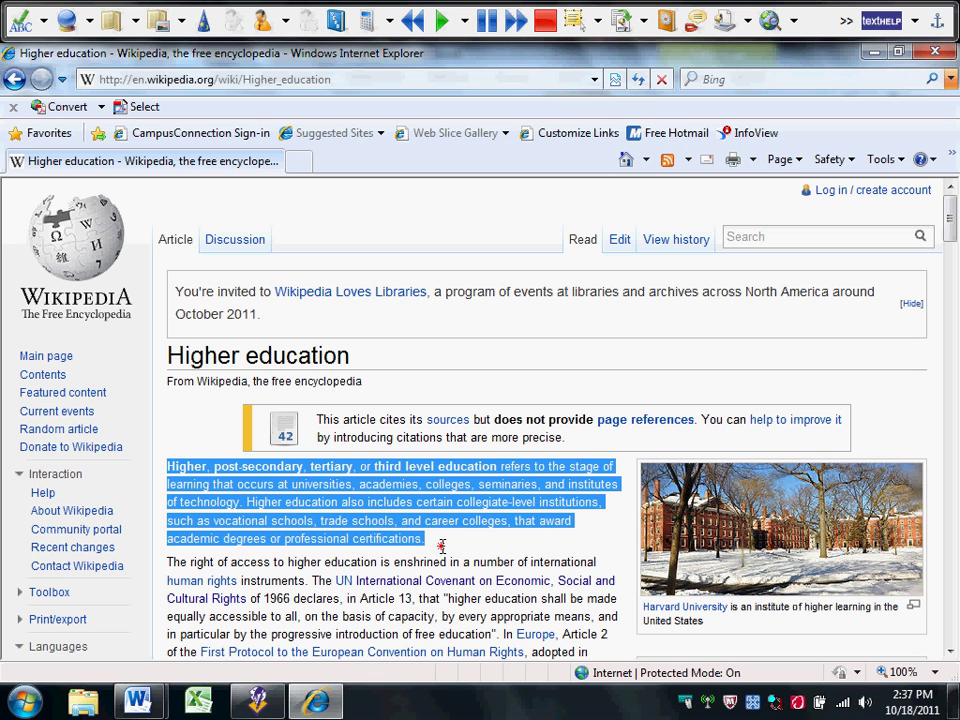
left_click(619, 21)
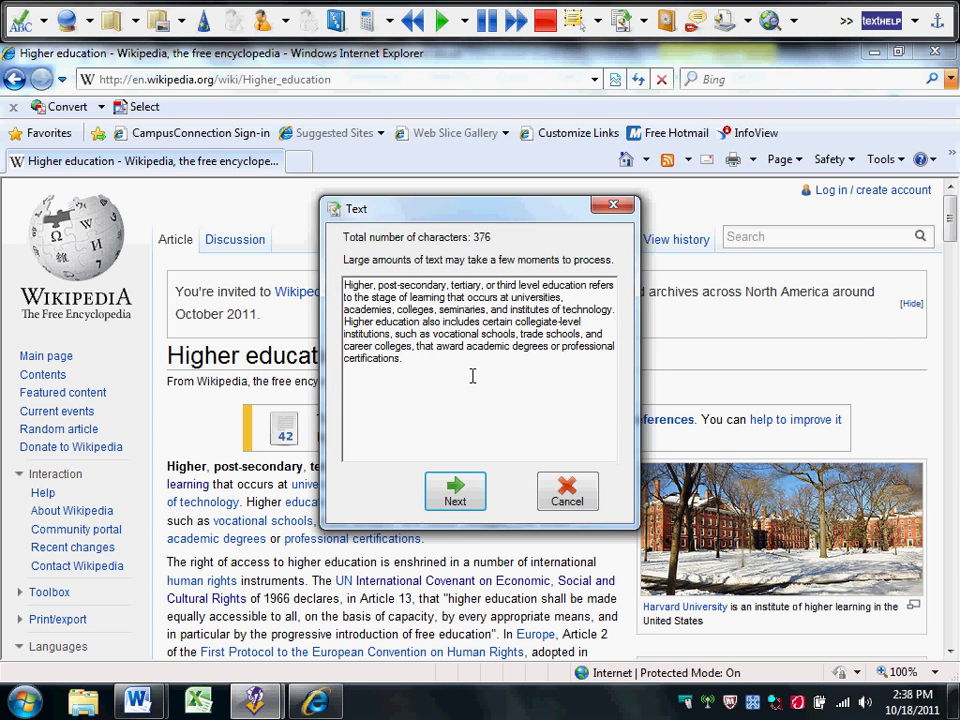
left_click(455, 492)
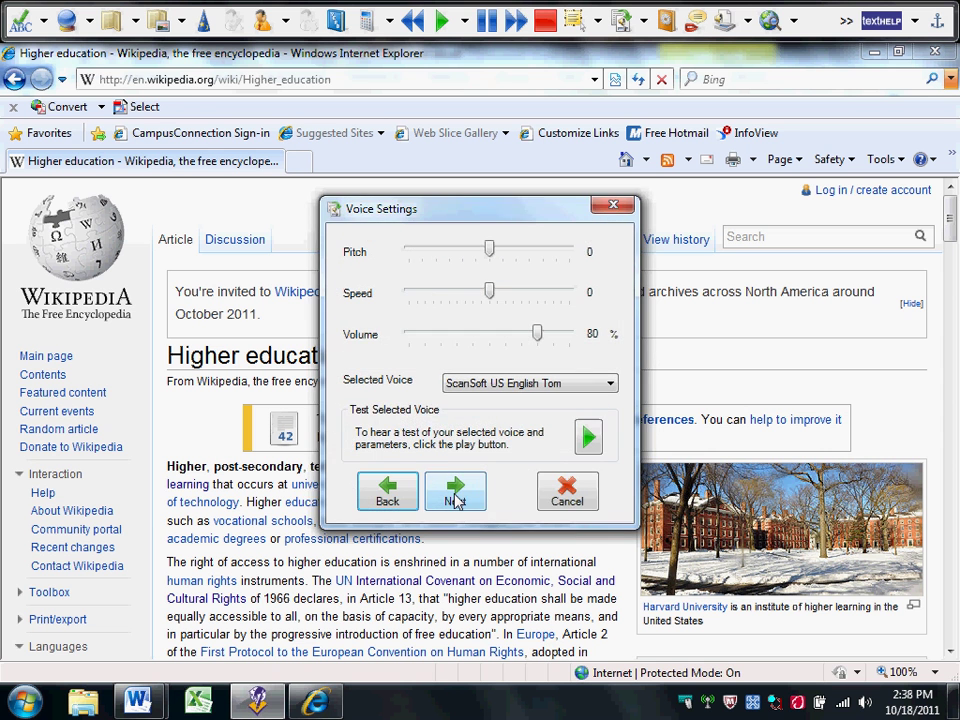
left_click(455, 492)
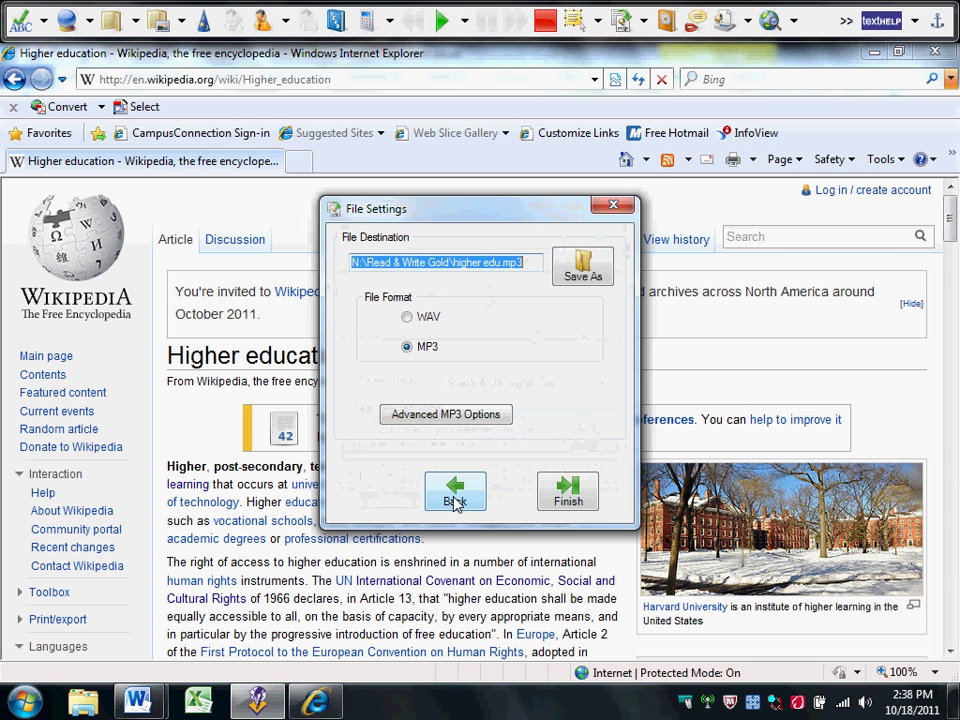
Save the audio as the MP3 file "higher ed" in the Read & Write Gold folder on the personal network drive, and finish the conversion
left_click(583, 280)
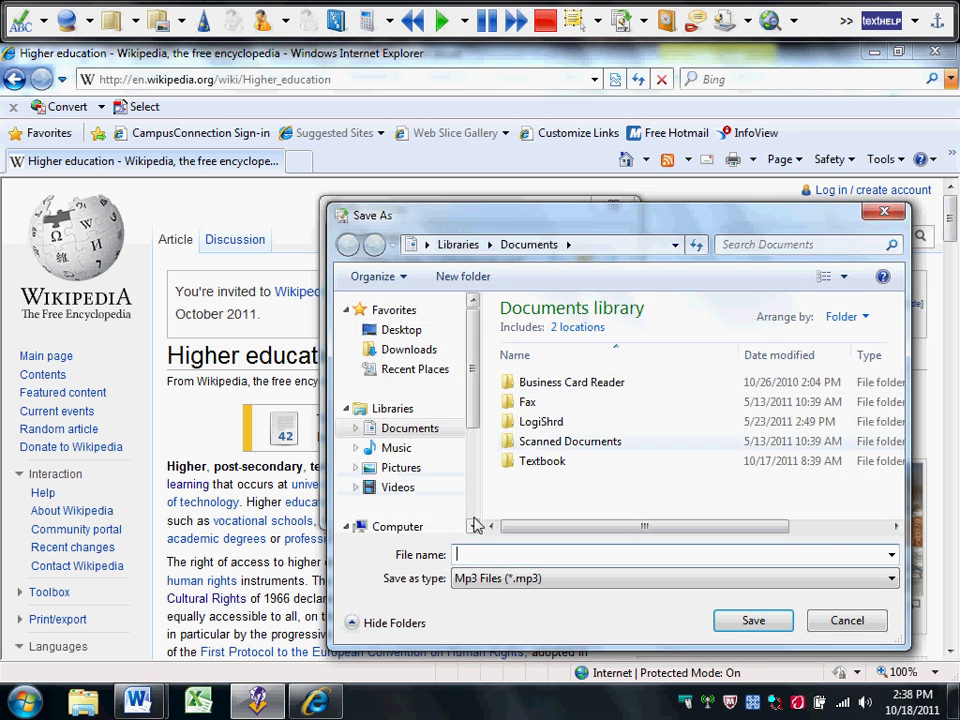
scroll(475, 519, "down", 5)
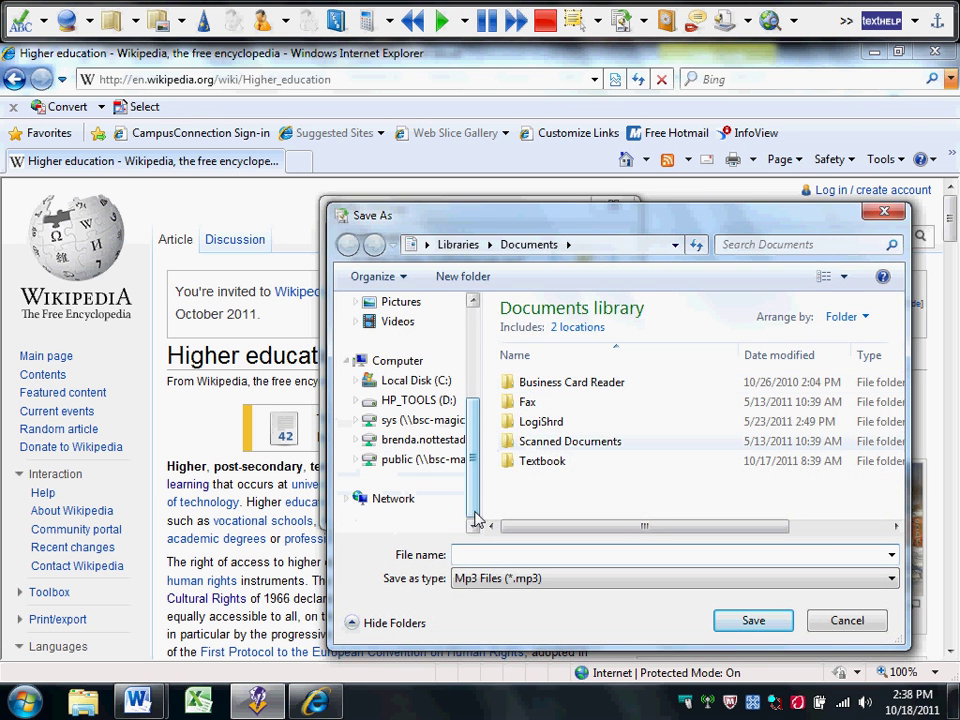
left_click(418, 445)
double_click(530, 429)
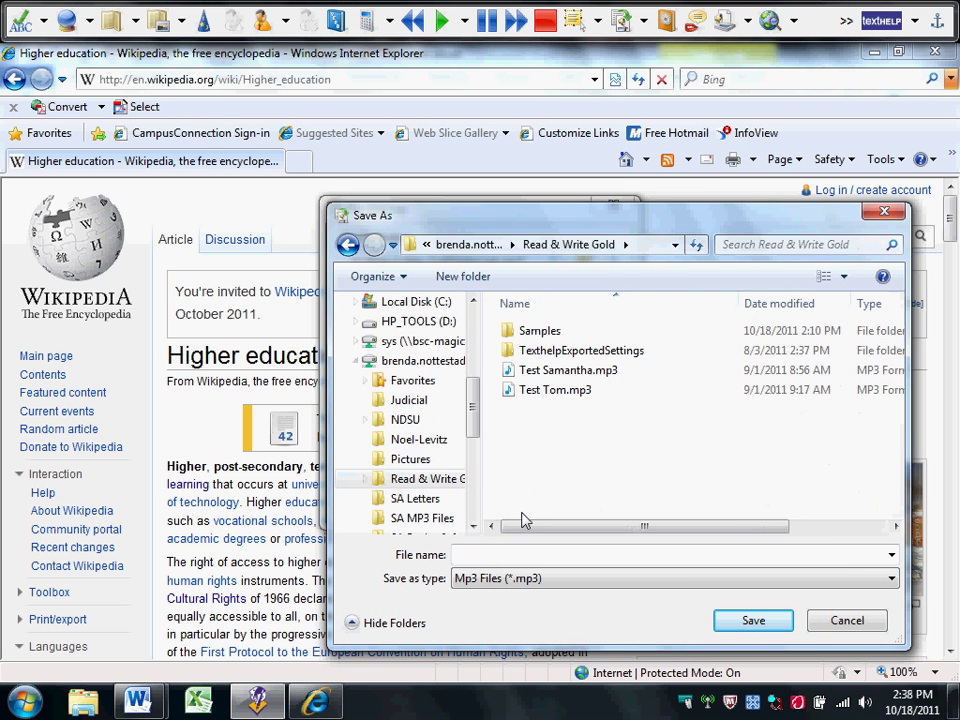
left_click(467, 556)
type("higher ed")
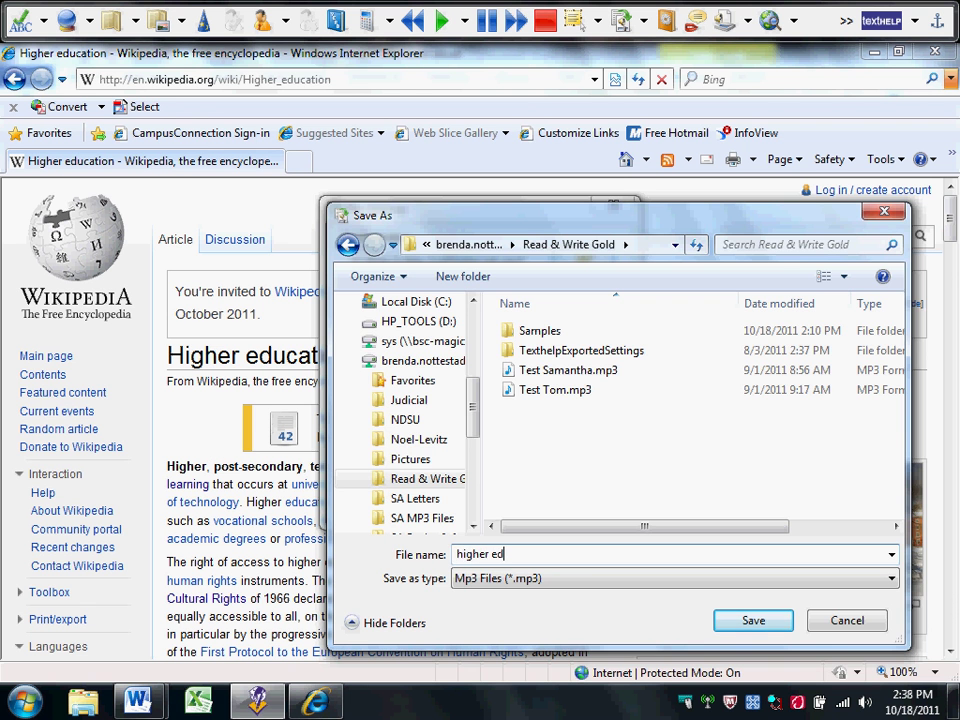
key("Return")
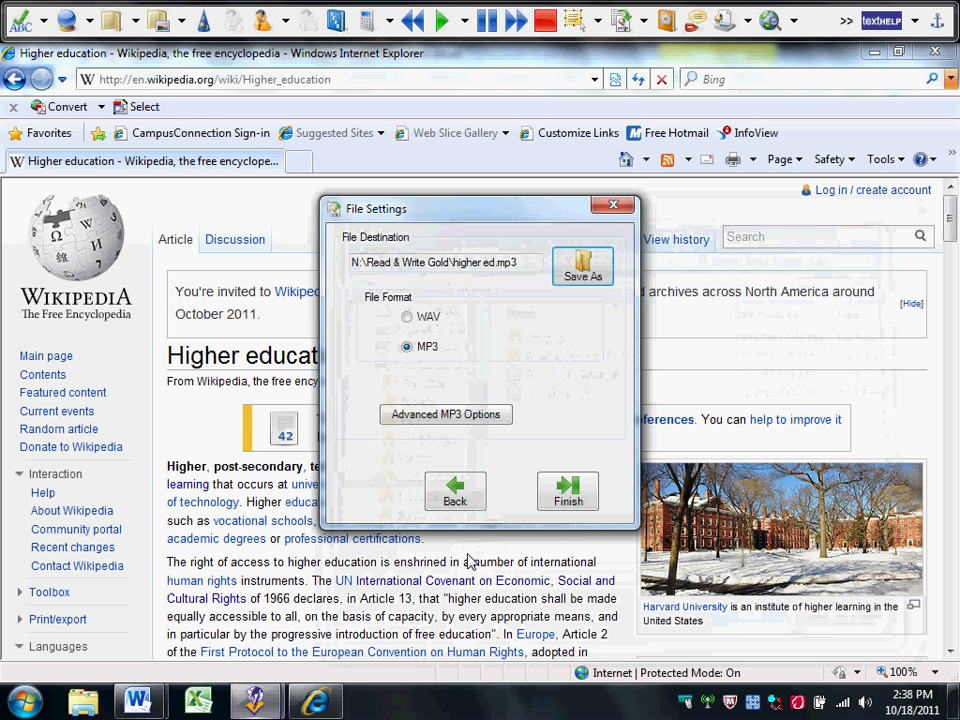
left_click(563, 489)
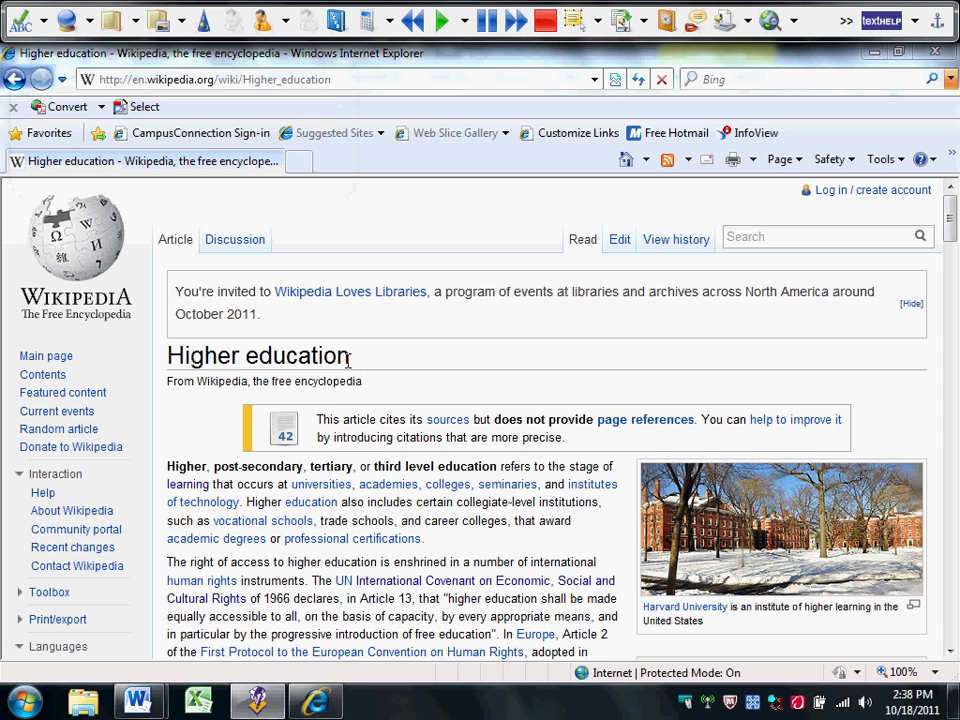
Switch to Windows Explorer, play "higher ed.mp3" from the Read & Write Gold folder on the personal network drive, and stop playback after listening
left_click(80, 705)
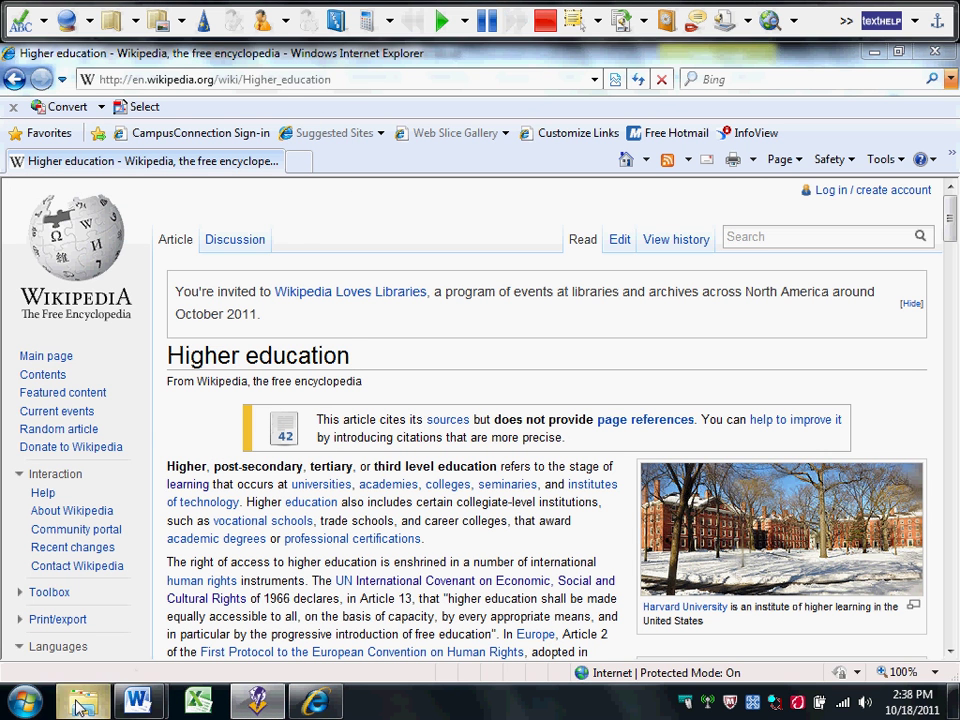
left_click(176, 452)
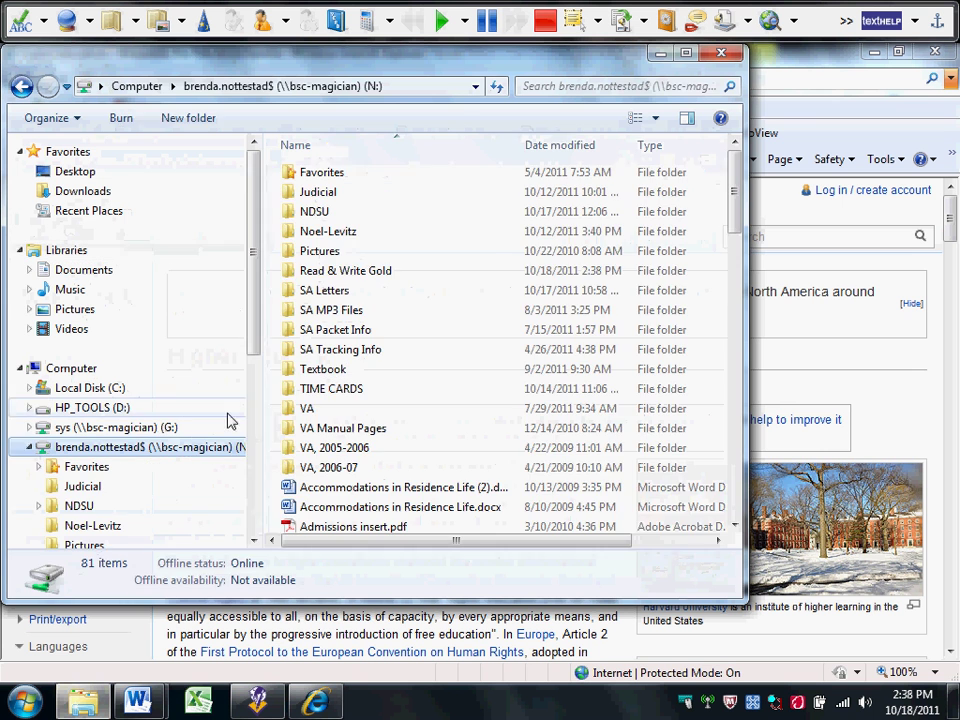
double_click(373, 270)
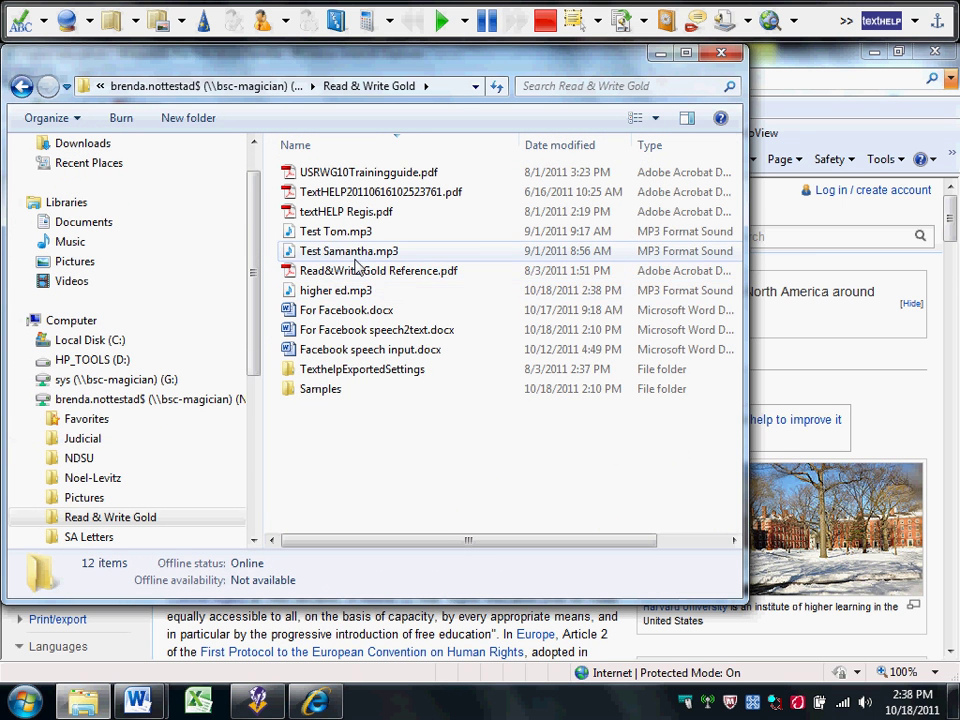
left_click(328, 292)
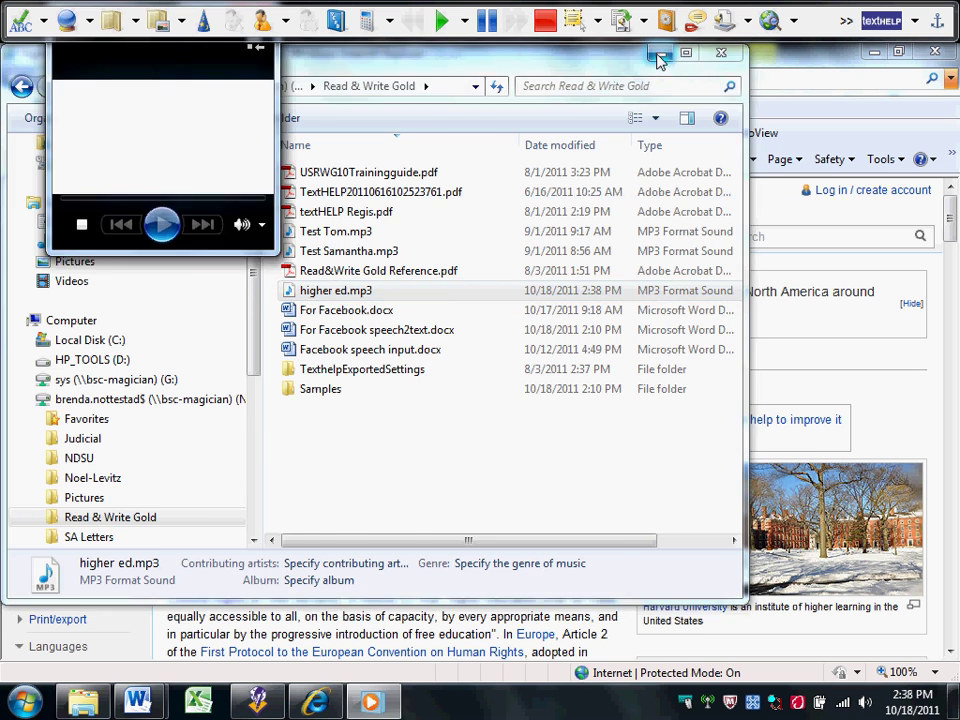
left_click(660, 55)
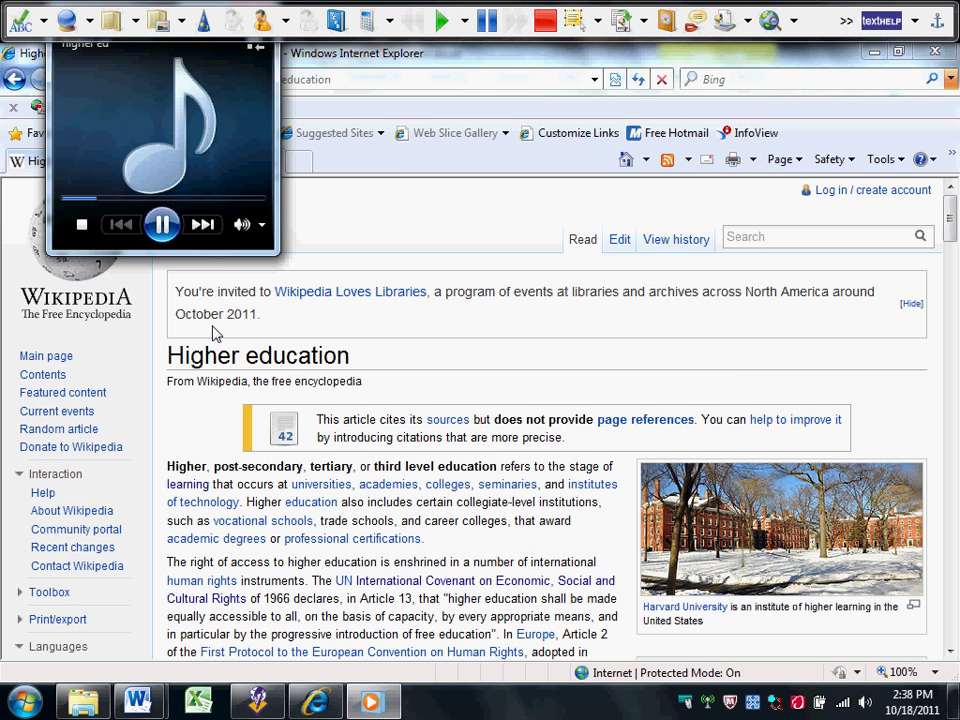
left_click(81, 226)
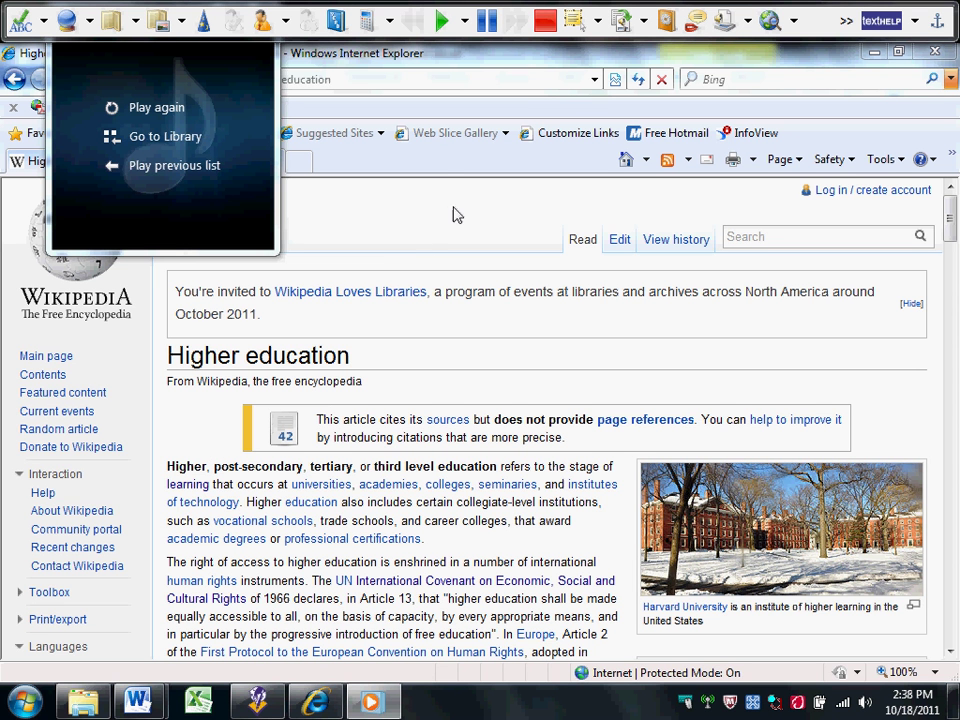
Watch part of the Speech Maker video tour, close it, and show the list of all Texthelp video tours
left_click(644, 21)
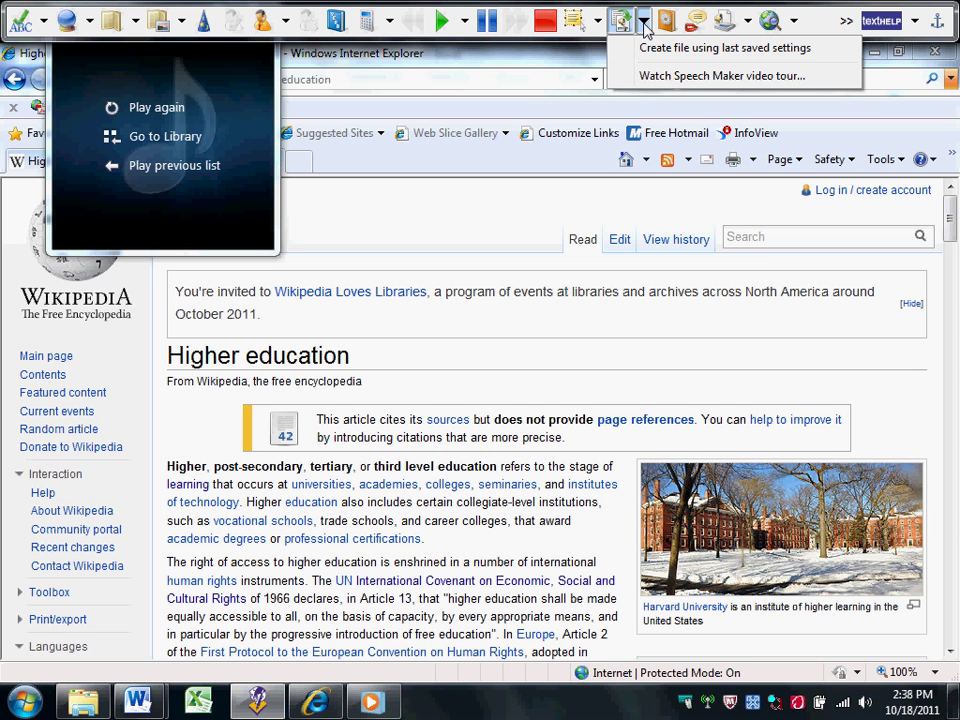
left_click(644, 77)
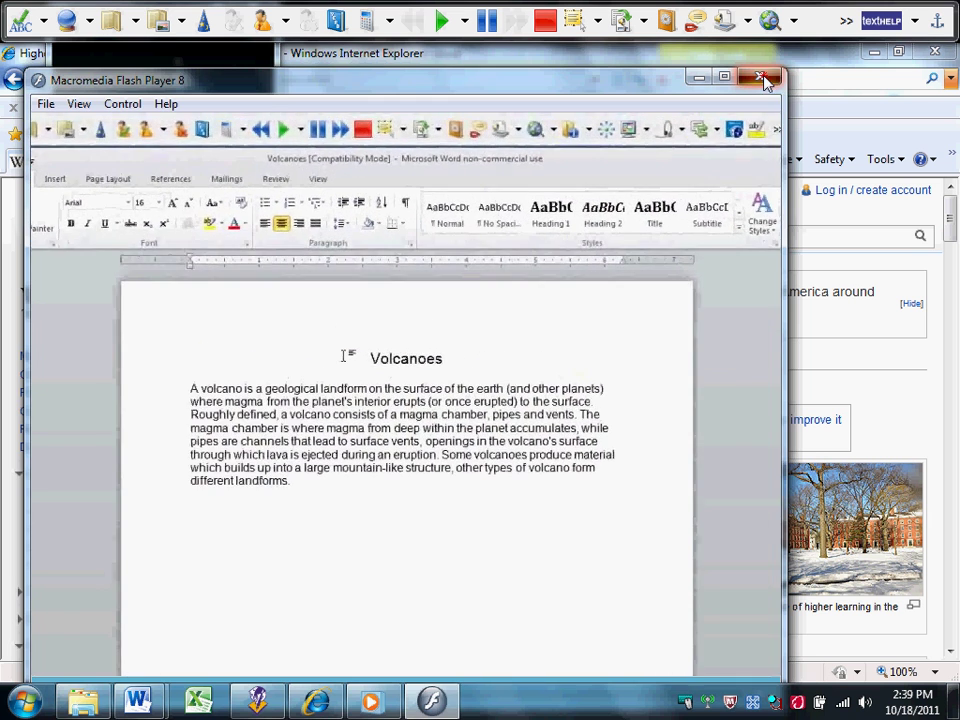
left_click(760, 78)
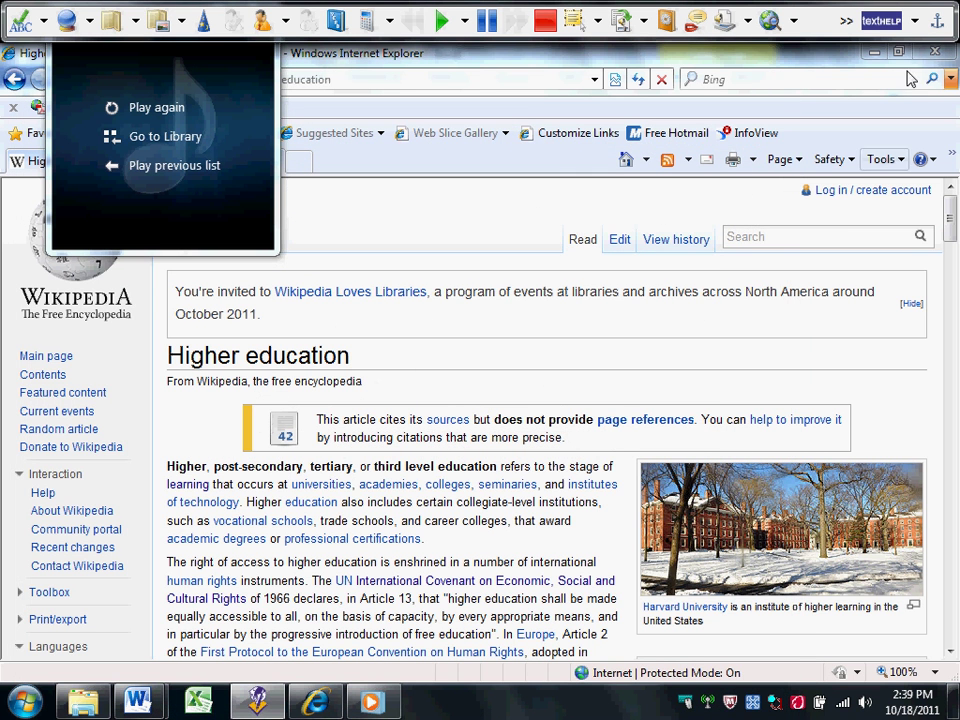
left_click(914, 30)
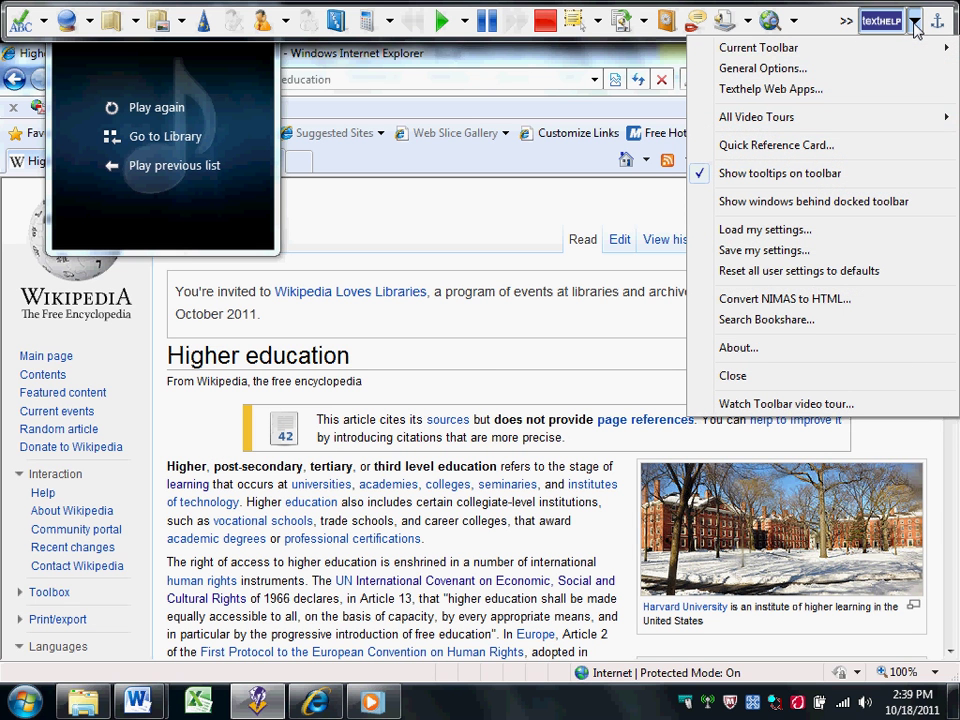
mouse_move(695, 122)
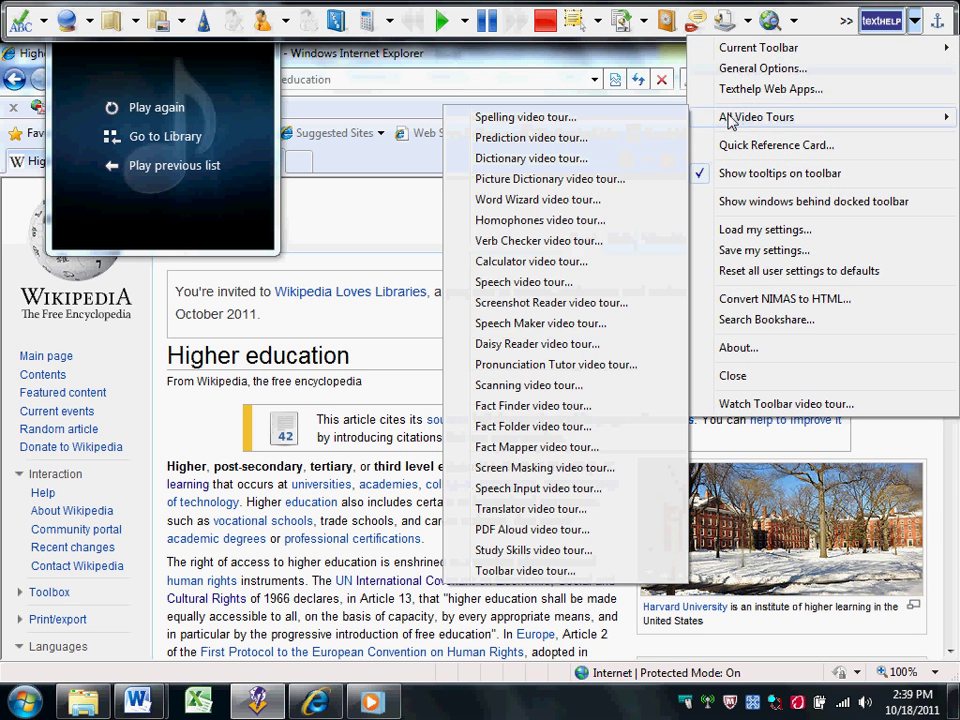